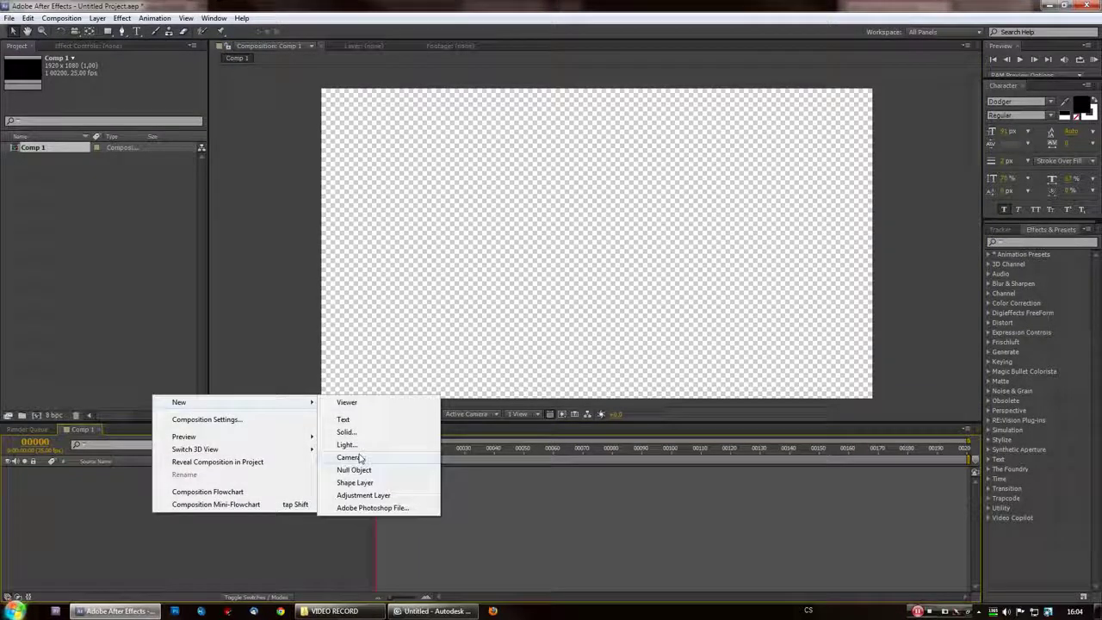
Create a 1920 × 1080 px solid layer with a red colour
{"action": "left_click", "coordinate": [370, 434]}
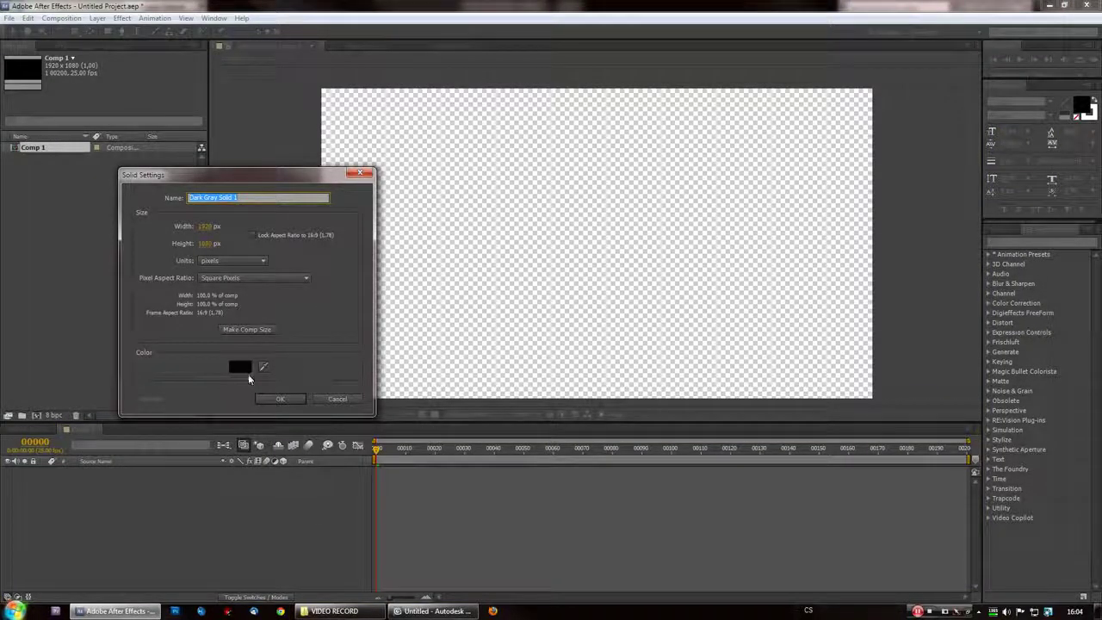
{"action": "left_click", "coordinate": [248, 367]}
{"action": "left_click_drag", "start_coordinate": [221, 329], "coordinate": [276, 305]}
{"action": "left_click", "coordinate": [346, 324]}
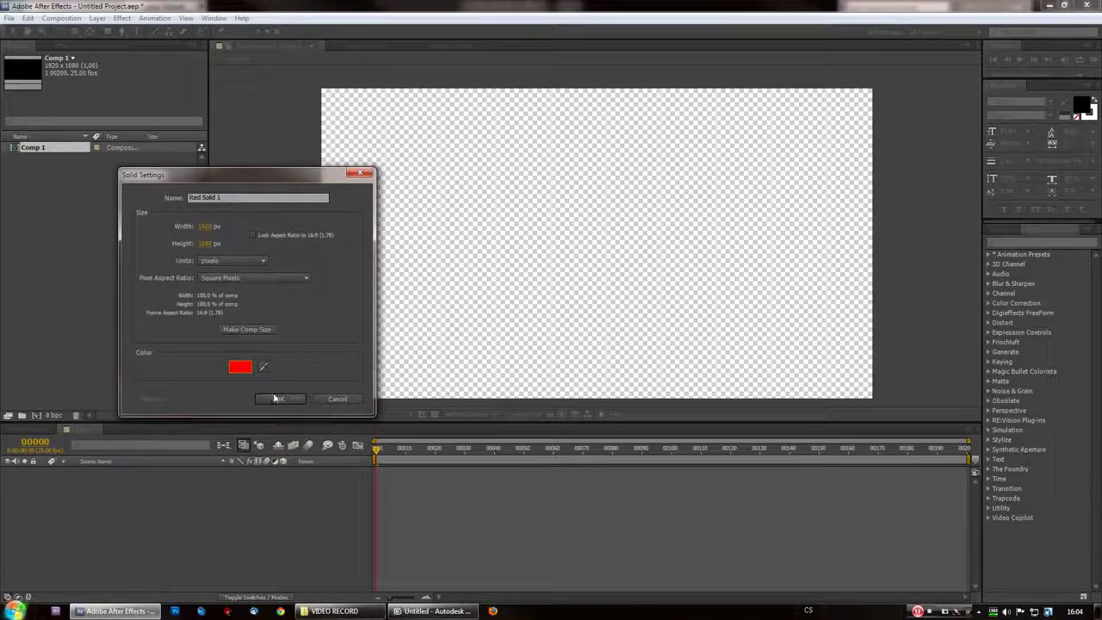
{"action": "left_click", "coordinate": [276, 398]}
Apply the Video Copilot Element effect to the red solid
{"action": "left_click", "coordinate": [103, 45]}
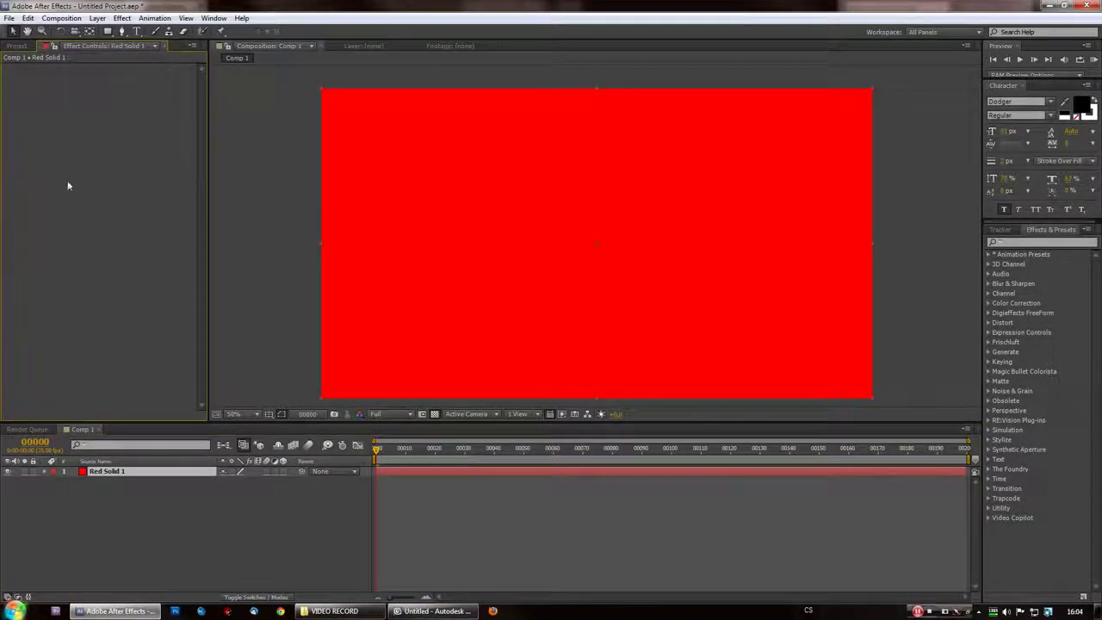
{"action": "right_click", "coordinate": [69, 179]}
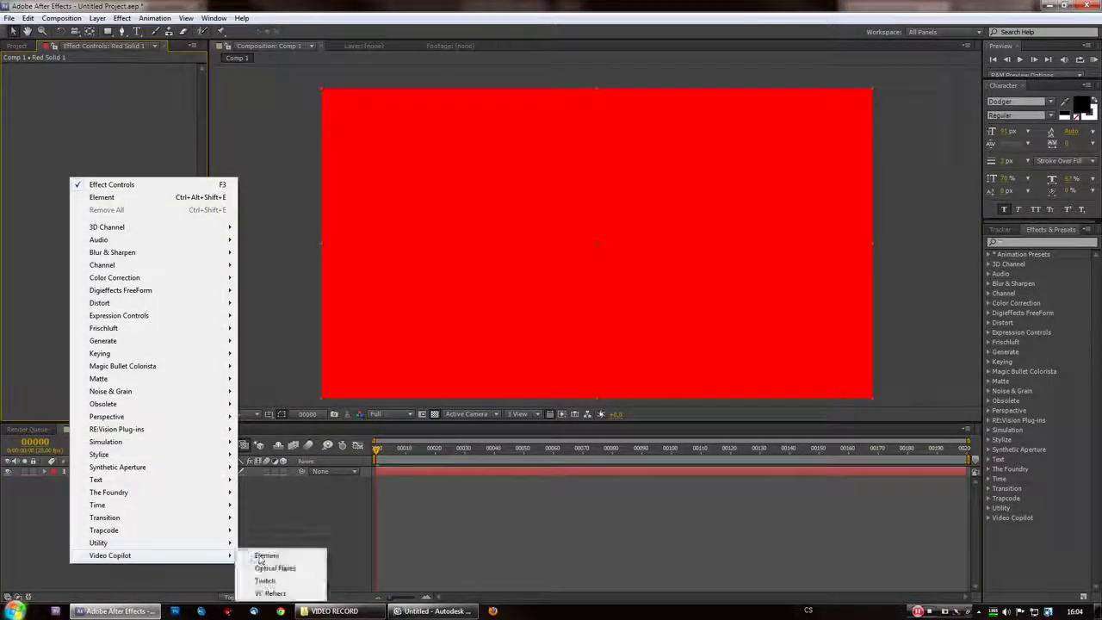
{"action": "left_click", "coordinate": [262, 556]}
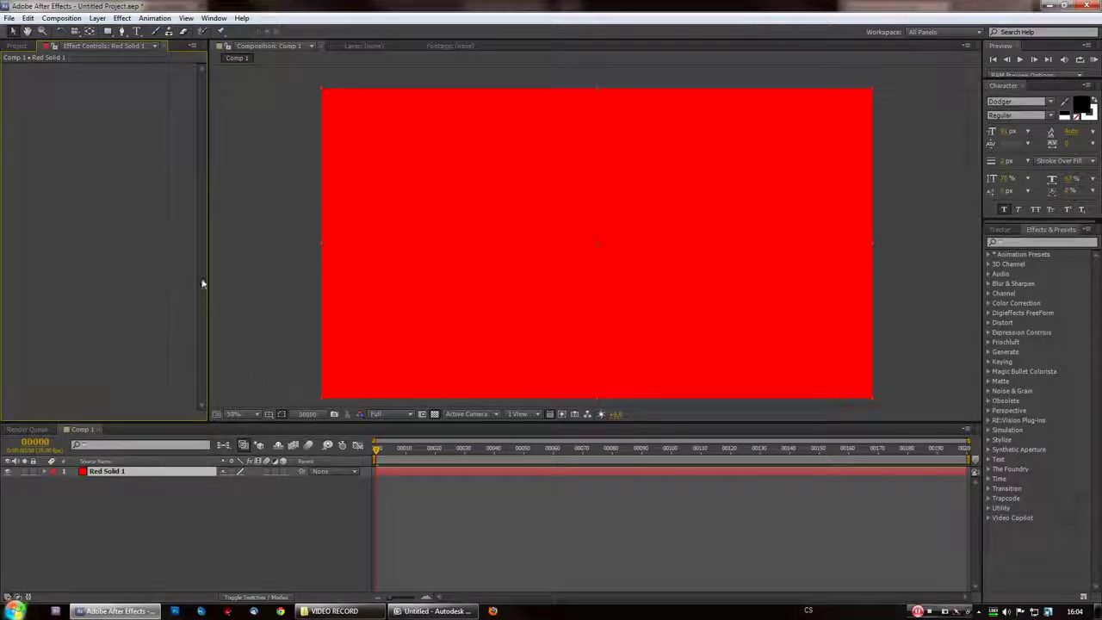
In Element's Scene Setup, import the 3D object uh60.obj from the Helicopter/Blackhawk_obj folder
{"action": "left_click", "coordinate": [56, 92]}
{"action": "left_click", "coordinate": [47, 55]}
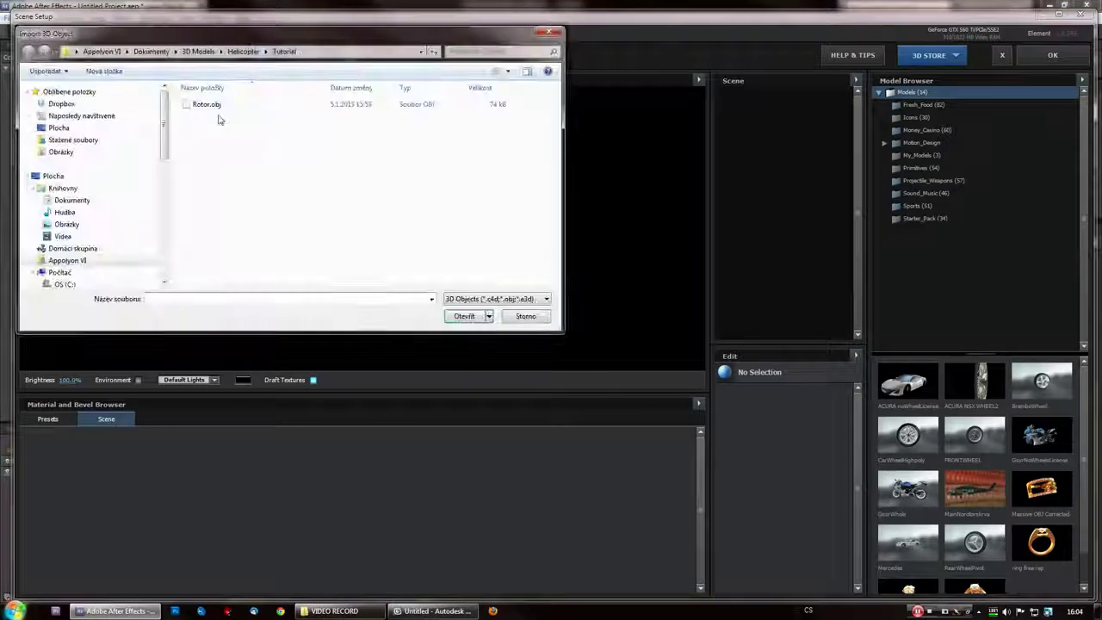
{"action": "left_click", "coordinate": [245, 51]}
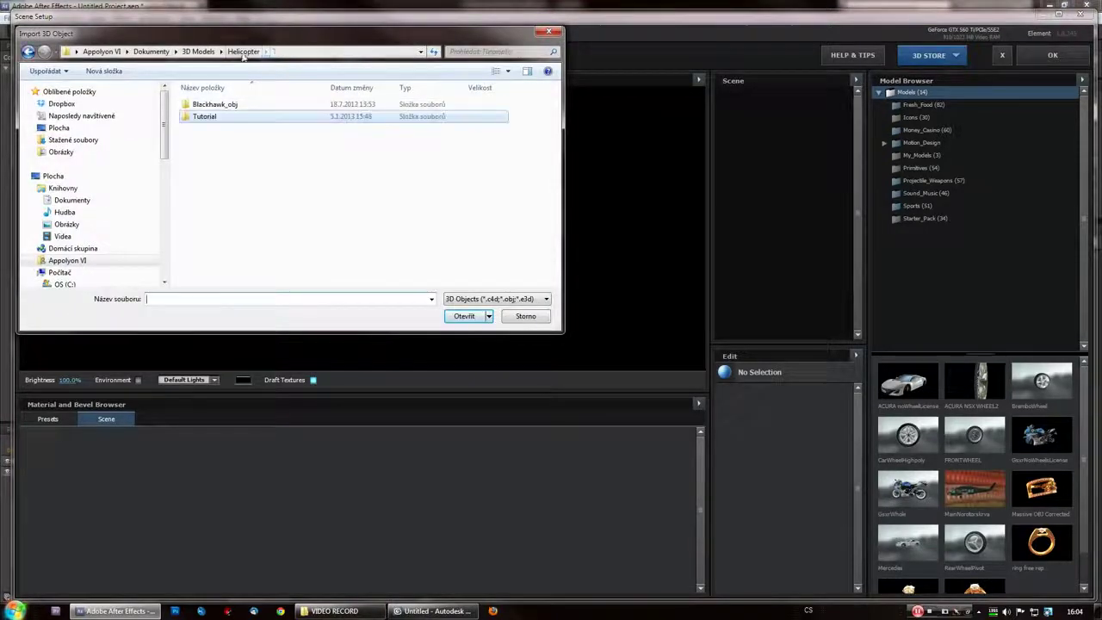
{"action": "double_click", "coordinate": [246, 105]}
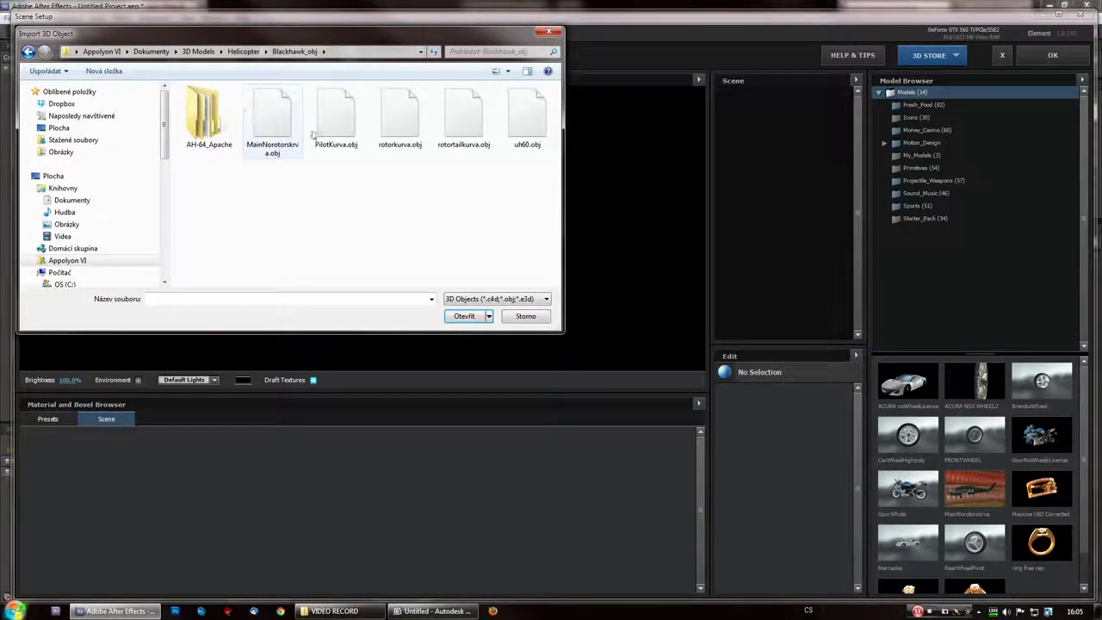
{"action": "left_click", "coordinate": [534, 124]}
{"action": "left_click", "coordinate": [464, 317]}
Inspect the imported helicopter and duplicate the uh60 model in the scene
{"action": "scroll", "coordinate": [368, 274], "scroll_direction": "up", "scroll_amount": 5}
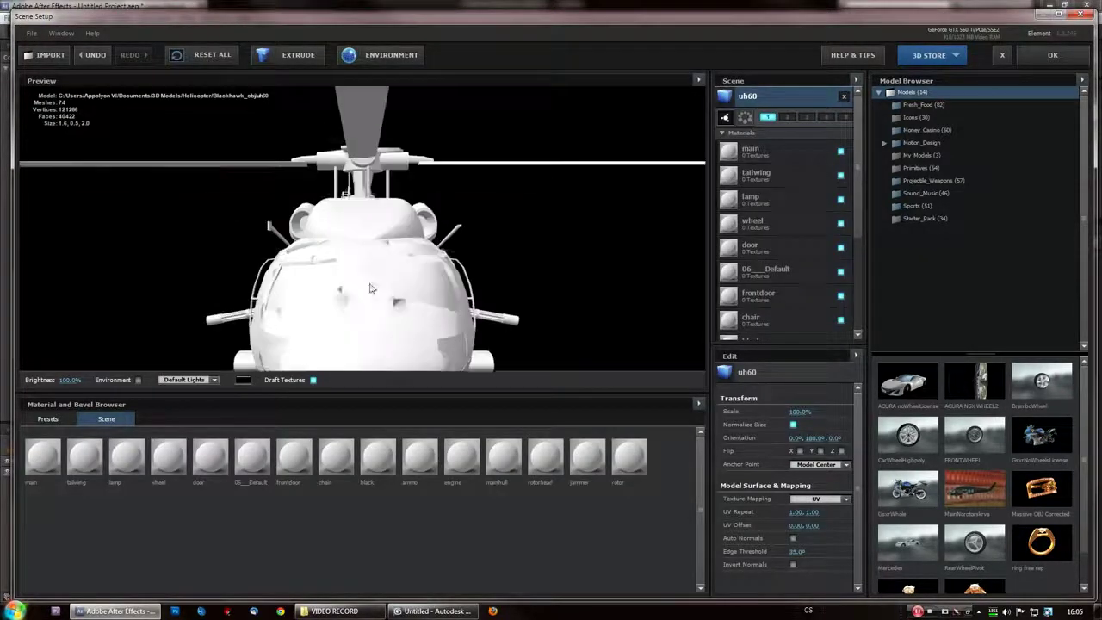
{"action": "left_click_drag", "start_coordinate": [368, 274], "coordinate": [515, 273]}
{"action": "scroll", "coordinate": [434, 286], "scroll_direction": "down", "scroll_amount": 4}
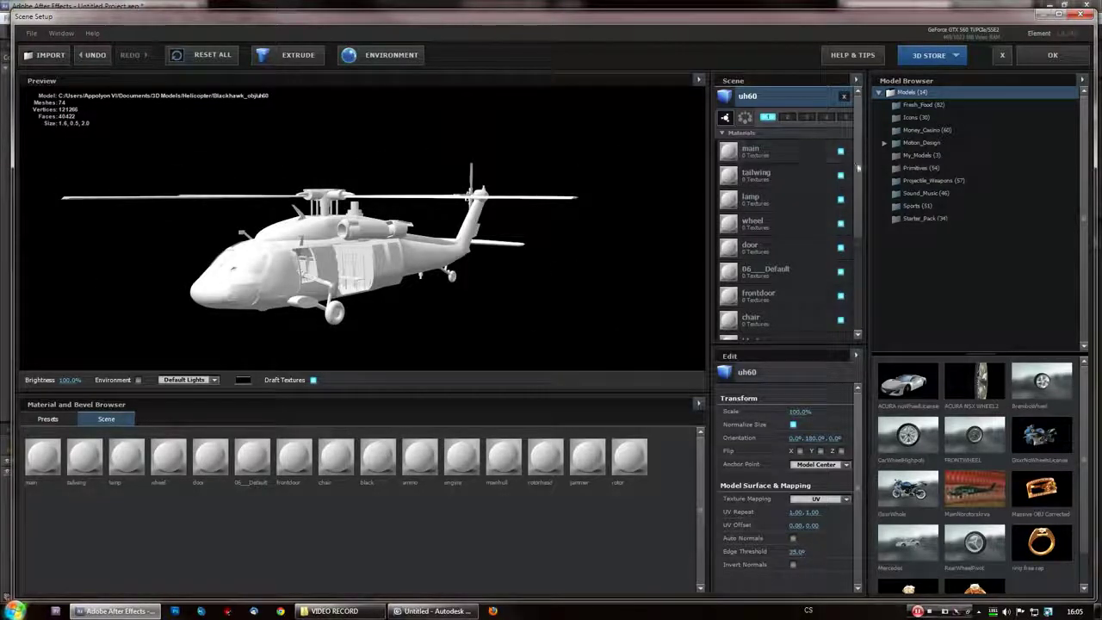
{"action": "mouse_move", "coordinate": [859, 163]}
{"action": "left_mouse_down"}
{"action": "mouse_move", "coordinate": [869, 290]}
{"action": "mouse_move", "coordinate": [858, 148]}
{"action": "left_mouse_up"}
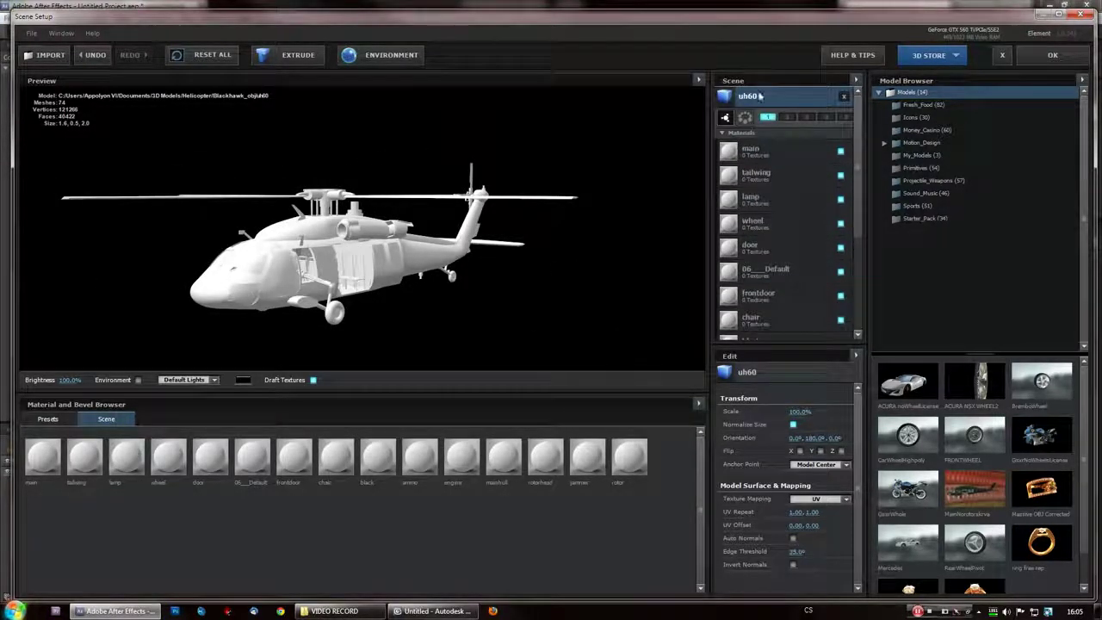
{"action": "right_click", "coordinate": [761, 96]}
{"action": "left_click", "coordinate": [808, 117]}
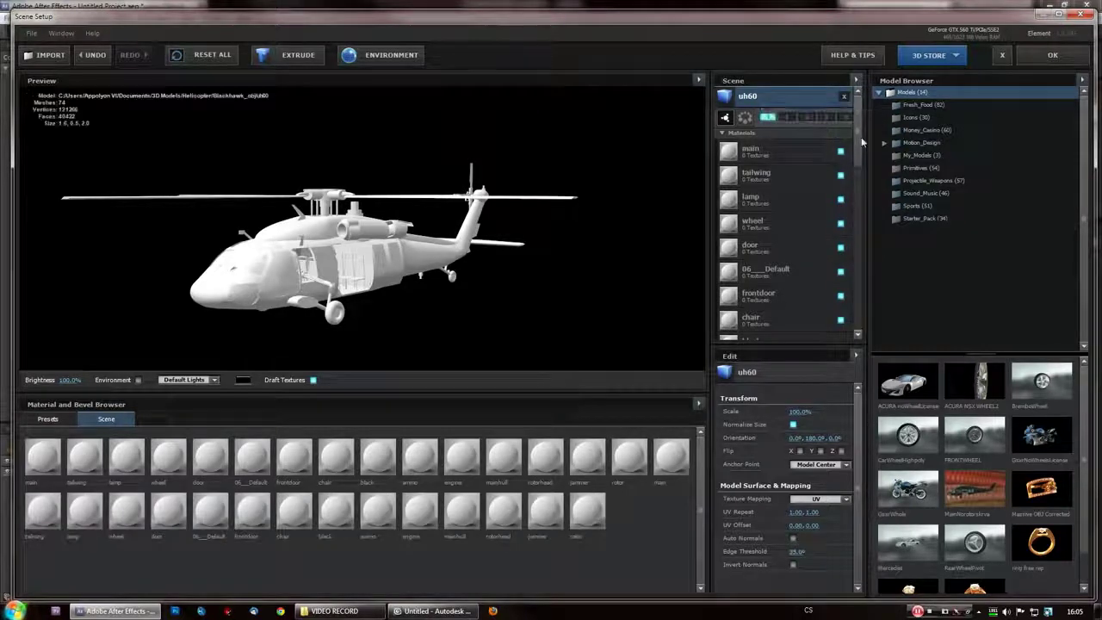
Disable every material except rotorhead and rotor on the first uh60 model, and assign that model to group 2
{"action": "left_click", "coordinate": [843, 152]}
{"action": "left_click", "coordinate": [841, 176]}
{"action": "left_click", "coordinate": [842, 200]}
{"action": "left_click", "coordinate": [841, 224]}
{"action": "scroll", "coordinate": [841, 237], "scroll_direction": "down", "scroll_amount": 2}
{"action": "left_click", "coordinate": [842, 166]}
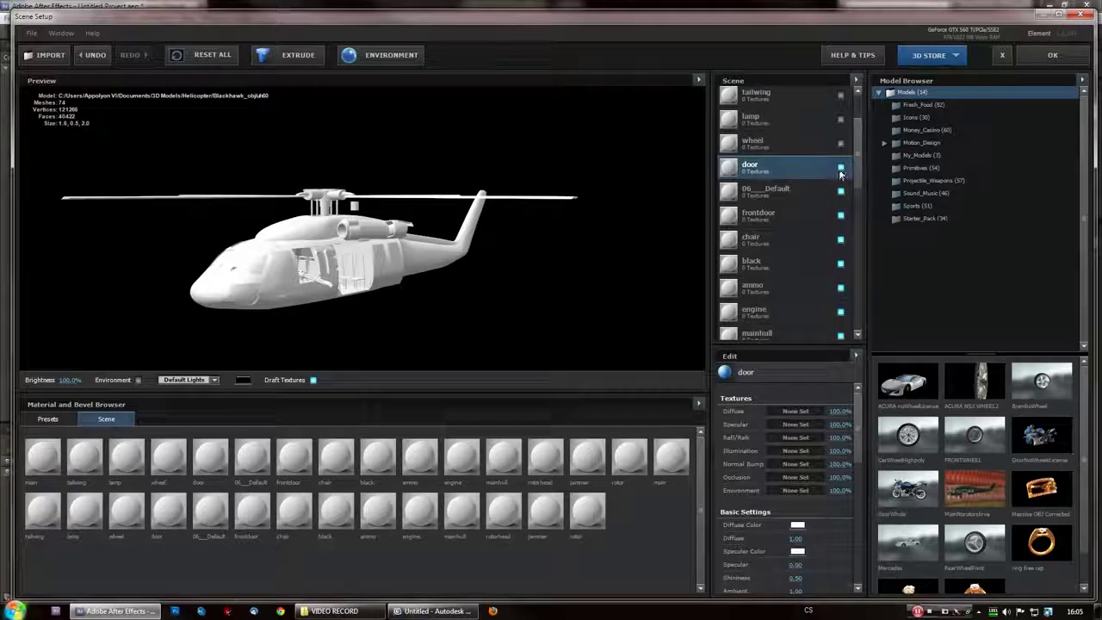
{"action": "left_click", "coordinate": [842, 216]}
{"action": "left_click", "coordinate": [842, 240]}
{"action": "left_click", "coordinate": [841, 263]}
{"action": "left_click", "coordinate": [842, 288]}
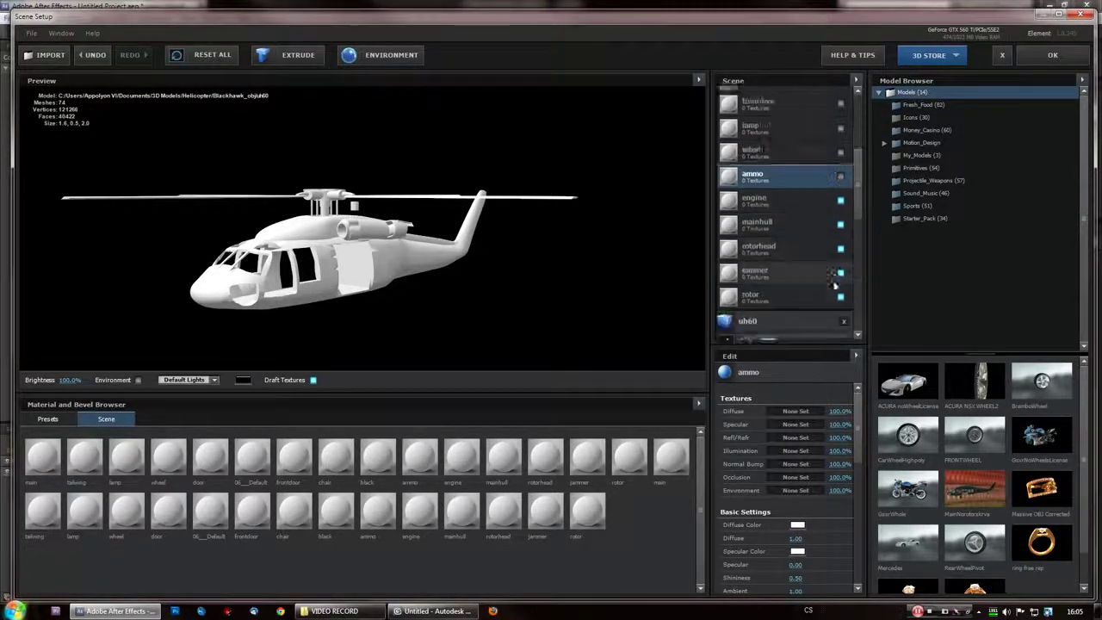
{"action": "left_click", "coordinate": [841, 151]}
{"action": "left_click", "coordinate": [841, 176]}
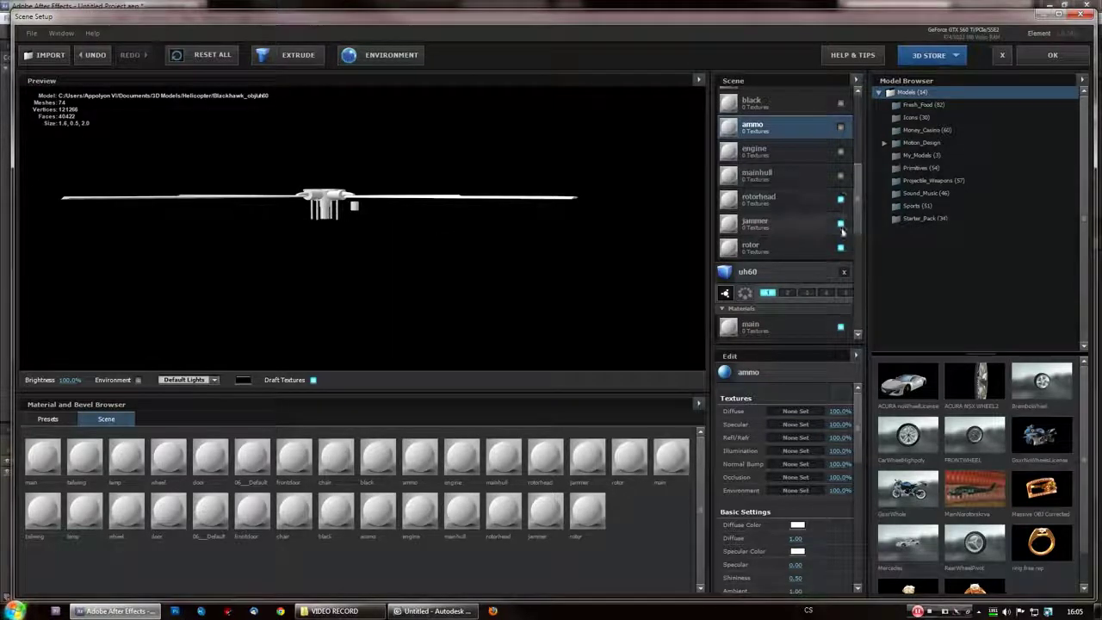
{"action": "left_click_drag", "start_coordinate": [410, 263], "coordinate": [438, 291]}
{"action": "scroll", "coordinate": [796, 212], "scroll_direction": "down", "scroll_amount": 4}
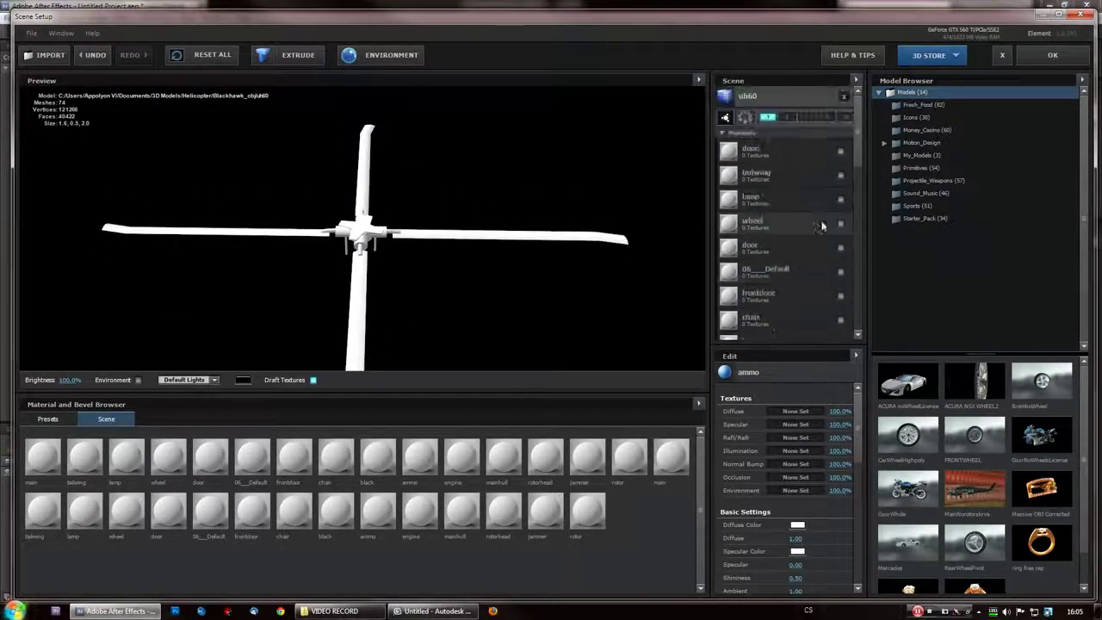
{"action": "scroll", "coordinate": [789, 188], "scroll_direction": "down", "scroll_amount": 3}
{"action": "scroll", "coordinate": [788, 198], "scroll_direction": "up", "scroll_amount": 4}
Disable the rotorhead, jammer and rotor materials on the second uh60 model and accept the scene setup
{"action": "left_click", "coordinate": [785, 192]}
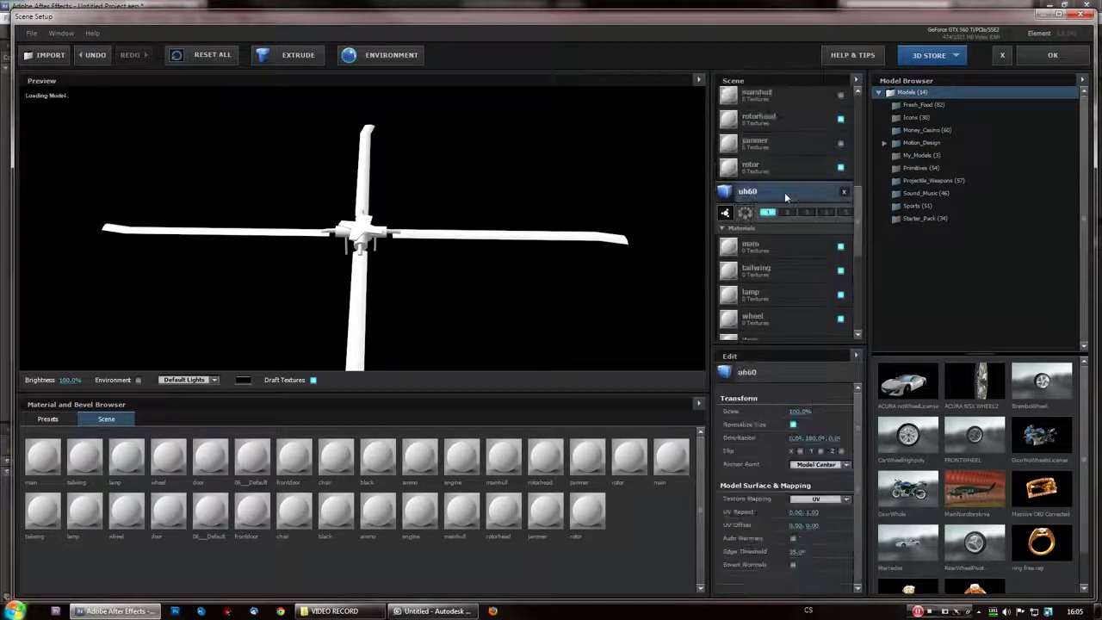
{"action": "scroll", "coordinate": [801, 241], "scroll_direction": "down", "scroll_amount": 5}
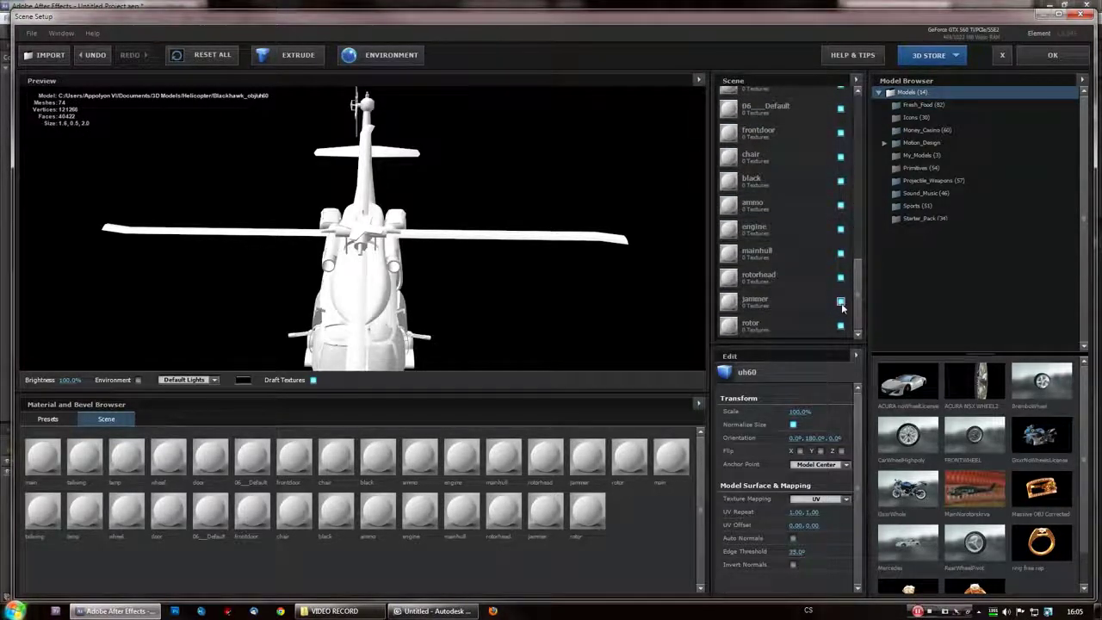
{"action": "left_click", "coordinate": [841, 302]}
{"action": "left_click", "coordinate": [840, 278]}
{"action": "left_click", "coordinate": [840, 326]}
{"action": "left_click_drag", "start_coordinate": [428, 285], "coordinate": [371, 279]}
{"action": "left_click", "coordinate": [1052, 54]}
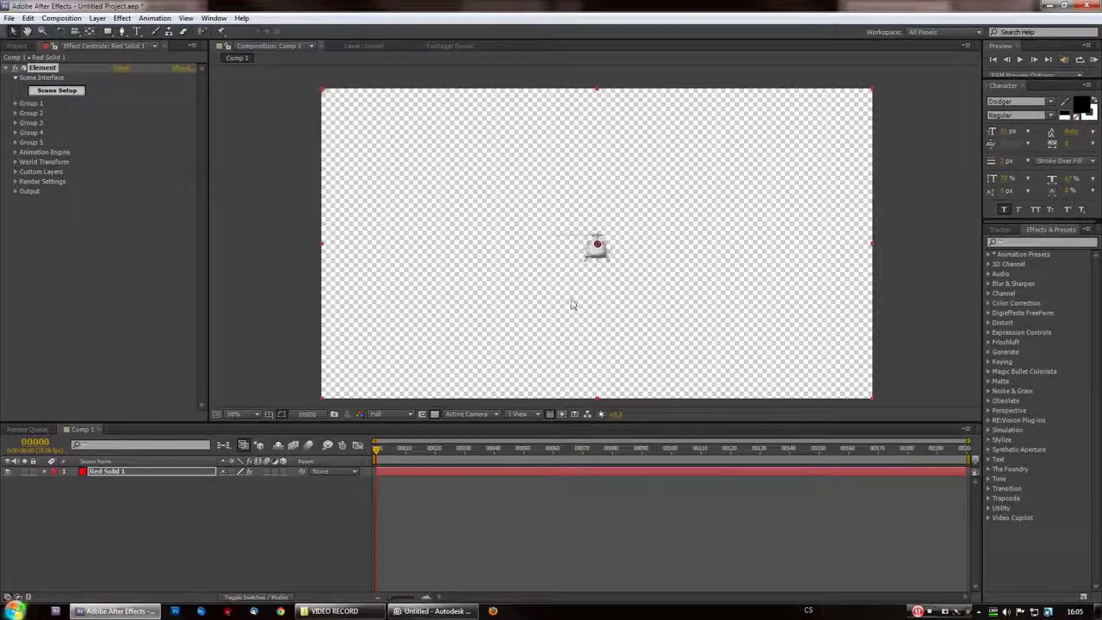
Turn off the composition's transparency grid and add a camera layer with the default settings
{"action": "left_click", "coordinate": [423, 415]}
{"action": "right_click", "coordinate": [186, 524]}
{"action": "mouse_move", "coordinate": [302, 417]}
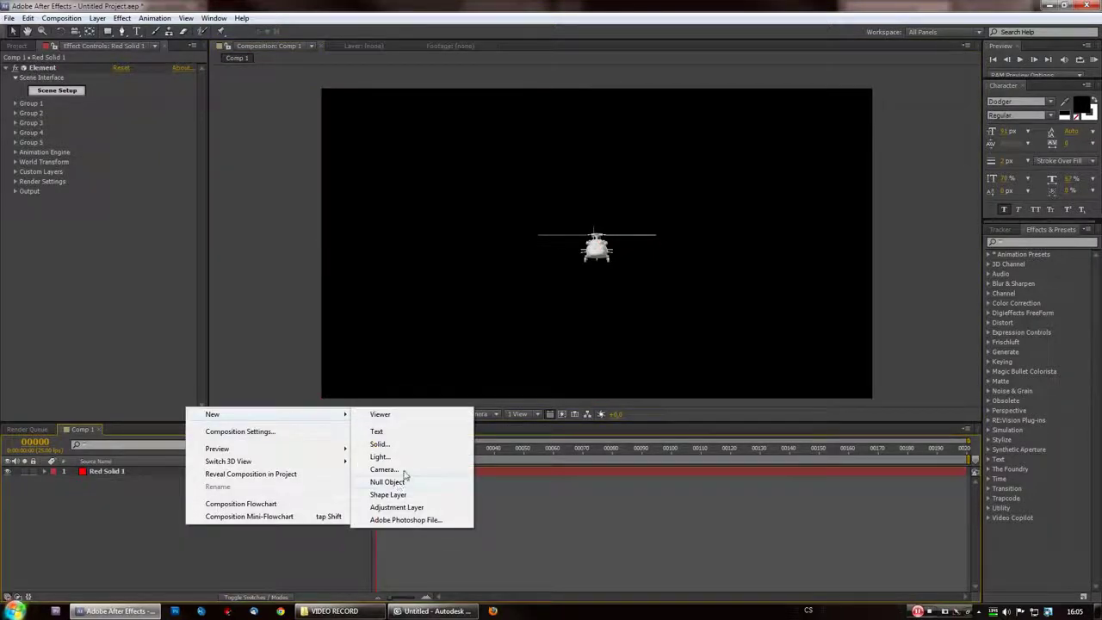
{"action": "left_click", "coordinate": [384, 470]}
{"action": "left_click", "coordinate": [427, 367]}
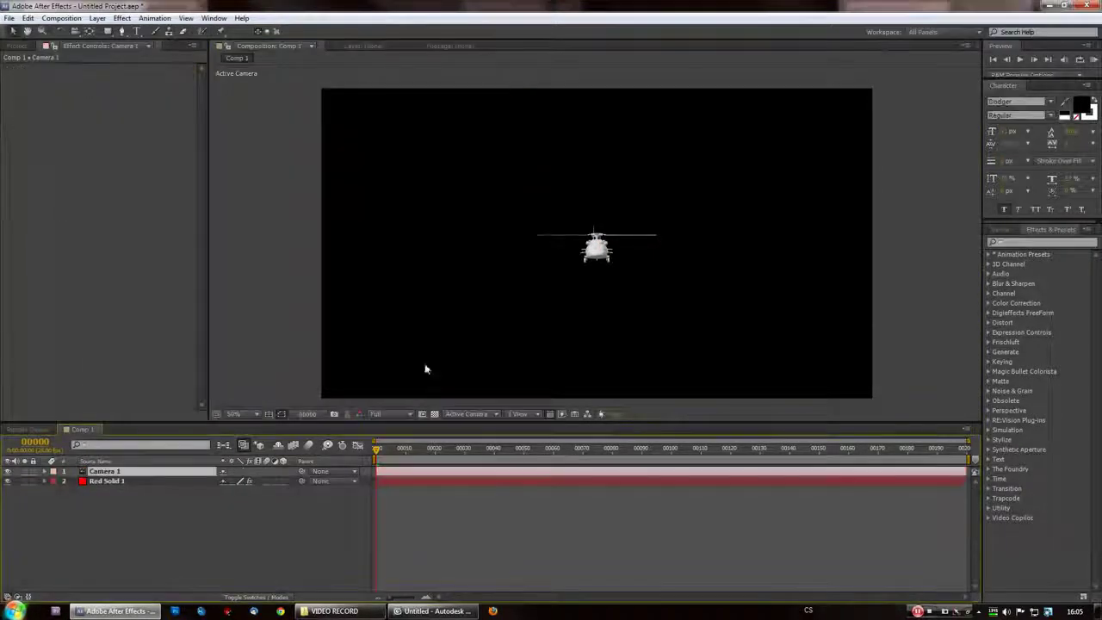
Move the camera closer and orbit it to a raised three-quarter view of the helicopter
{"action": "left_click_drag", "start_coordinate": [595, 246], "coordinate": [595, 168]}
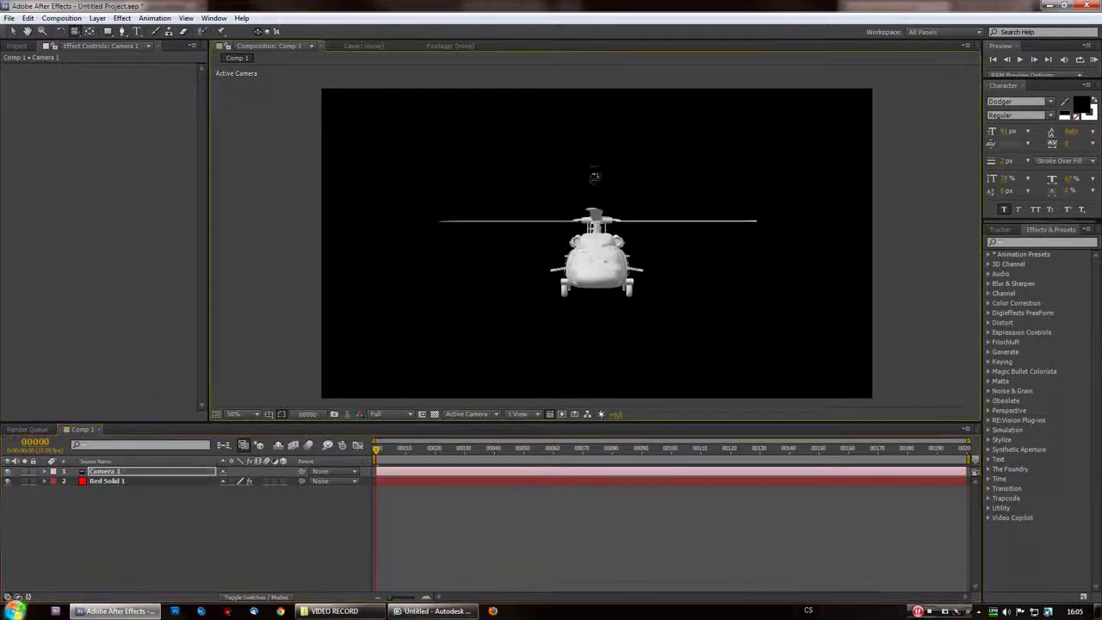
{"action": "left_click_drag", "start_coordinate": [617, 241], "coordinate": [545, 272]}
Try shifting Group 1 with the Particle Replicator's Position XY on the red solid, and undo the change
{"action": "left_click", "coordinate": [107, 481]}
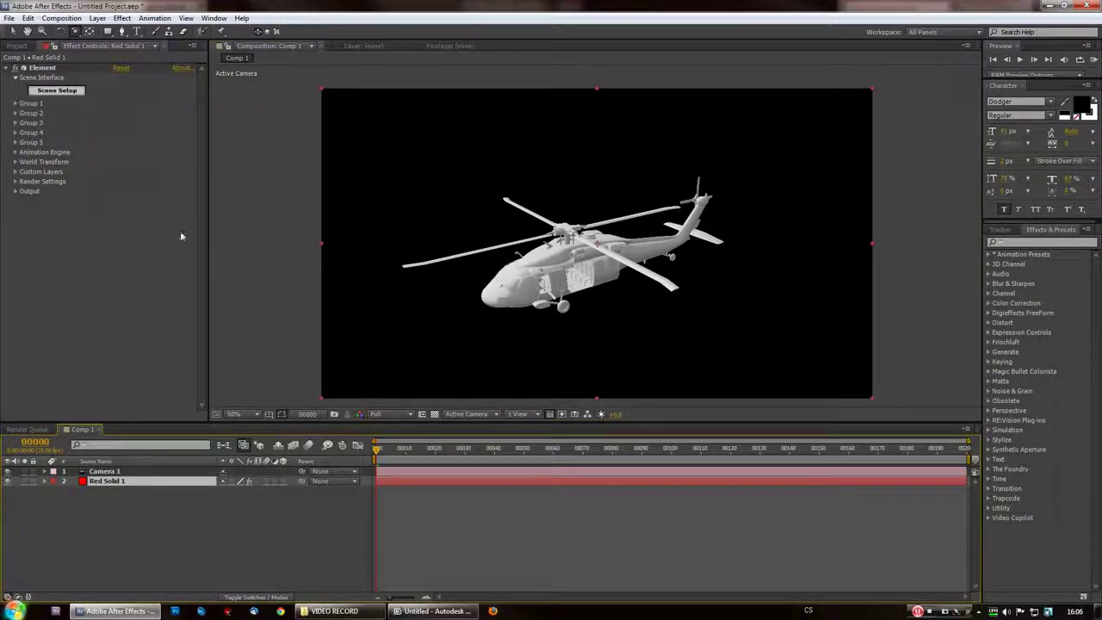
{"action": "left_click", "coordinate": [14, 103]}
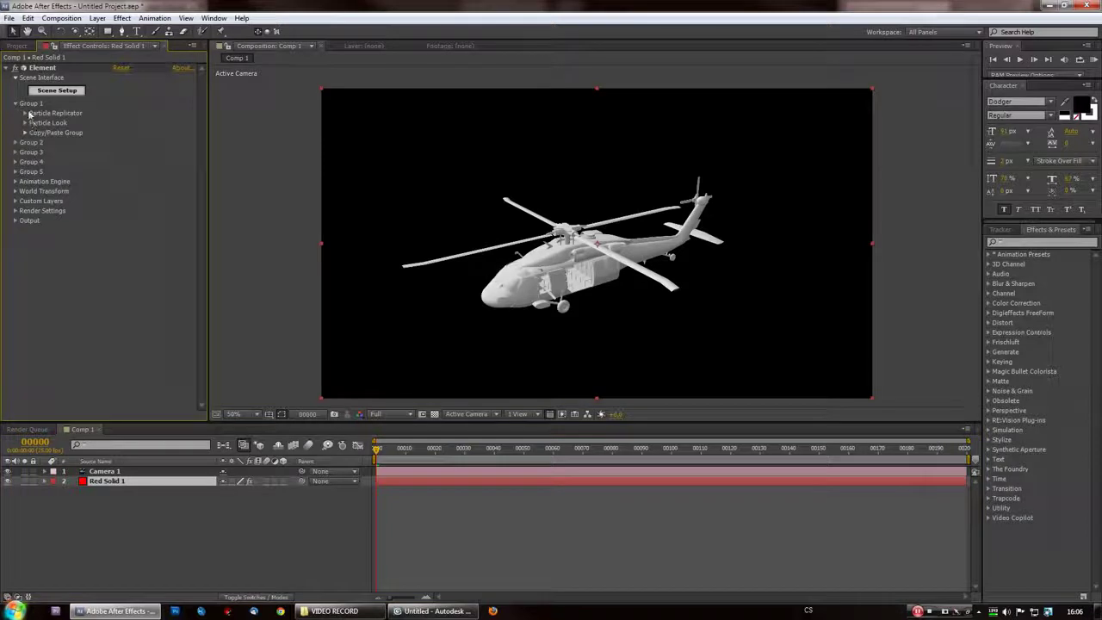
{"action": "left_click", "coordinate": [25, 113]}
{"action": "left_click_drag", "start_coordinate": [157, 142], "coordinate": [177, 146]}
{"action": "key", "text": "ctrl+z"}
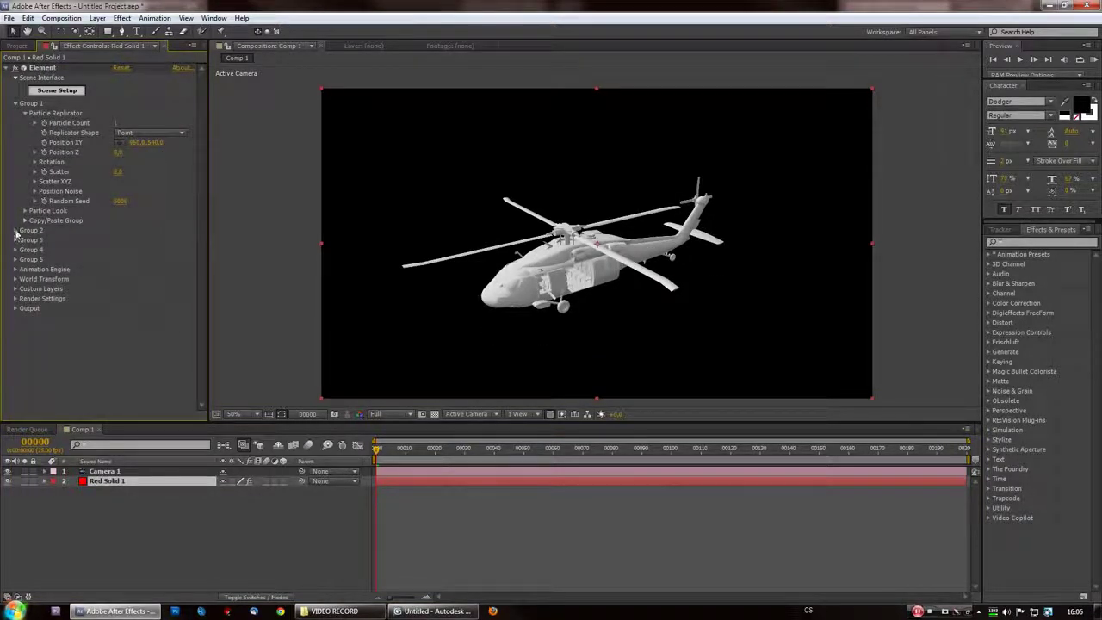
Try rotating Group 2's rotor to 89° on the Particle Replicator's Y axis, and undo the rotation
{"action": "left_click", "coordinate": [15, 231]}
{"action": "left_click", "coordinate": [25, 241]}
{"action": "scroll", "coordinate": [52, 250], "scroll_direction": "down", "scroll_amount": 1}
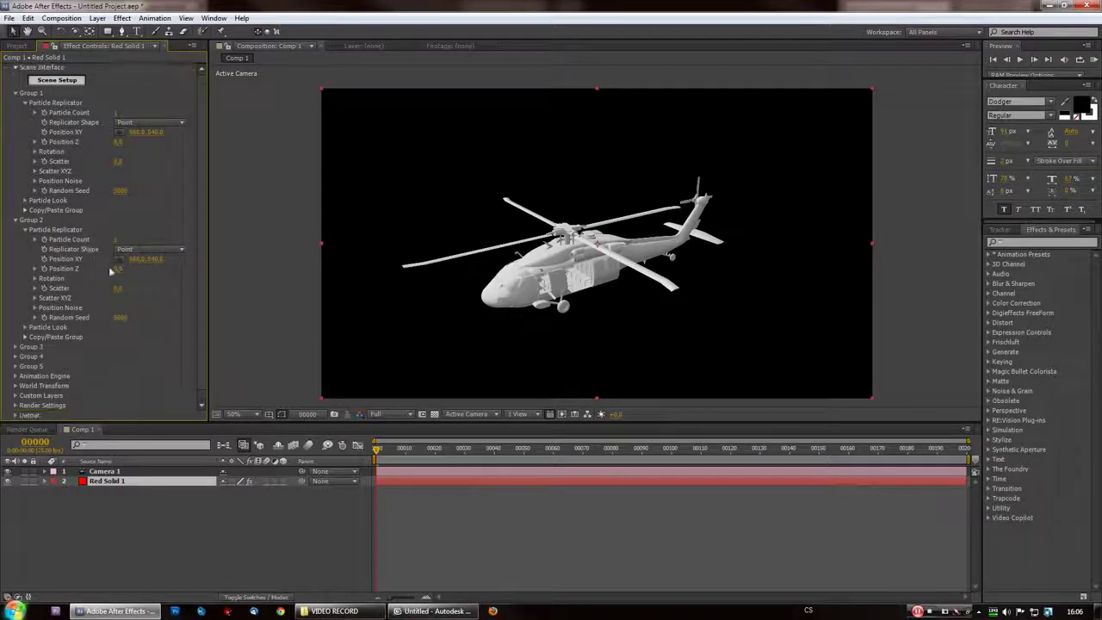
{"action": "left_click", "coordinate": [35, 278]}
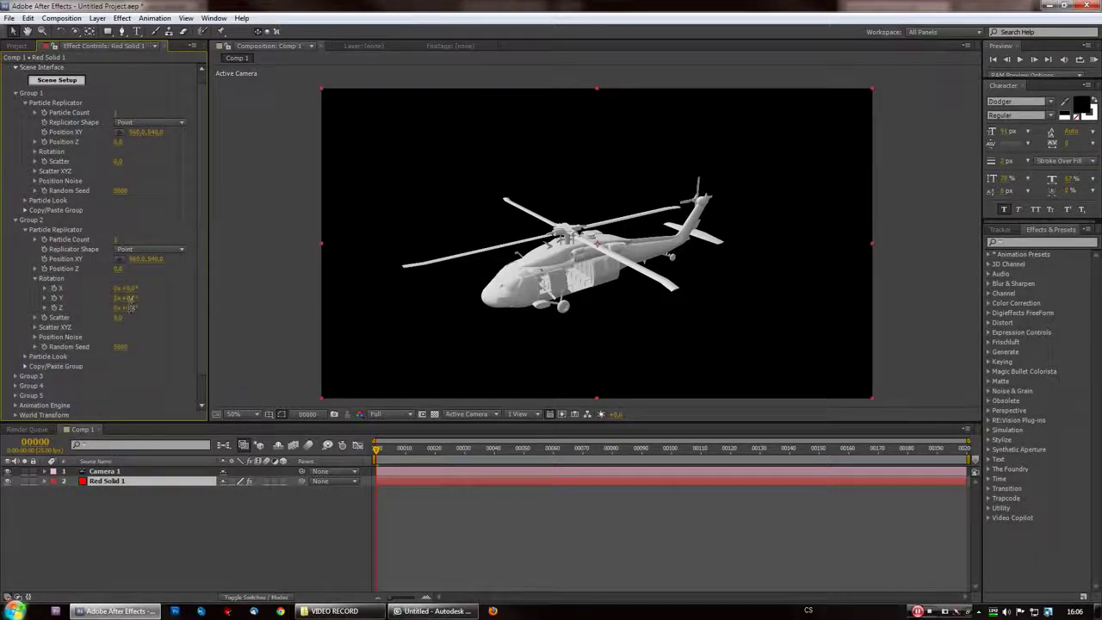
{"action": "left_click_drag", "start_coordinate": [131, 300], "coordinate": [197, 312]}
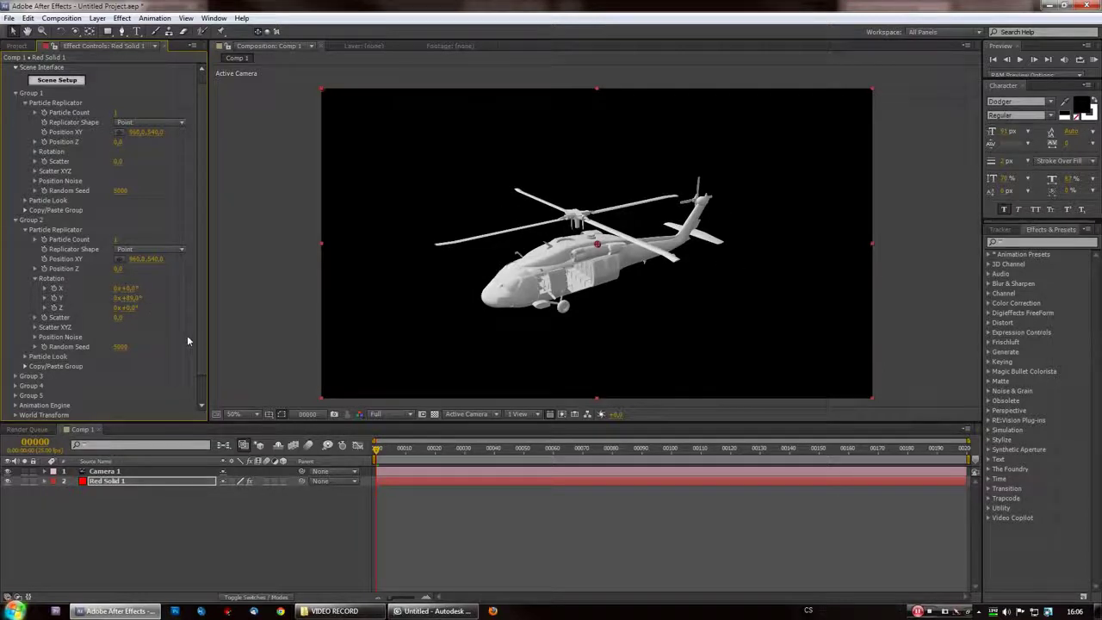
{"action": "key", "text": "ctrl+z"}
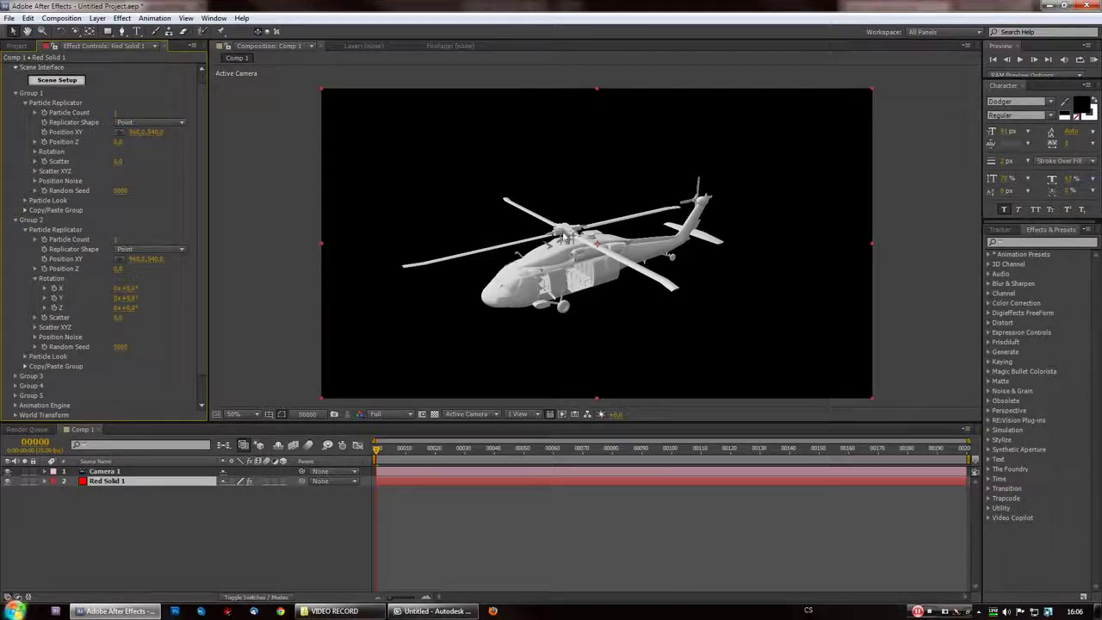
Set the anchor point of the rotor-only uh60 model to Bottom in Scene Setup and accept the change
{"action": "left_click", "coordinate": [75, 83]}
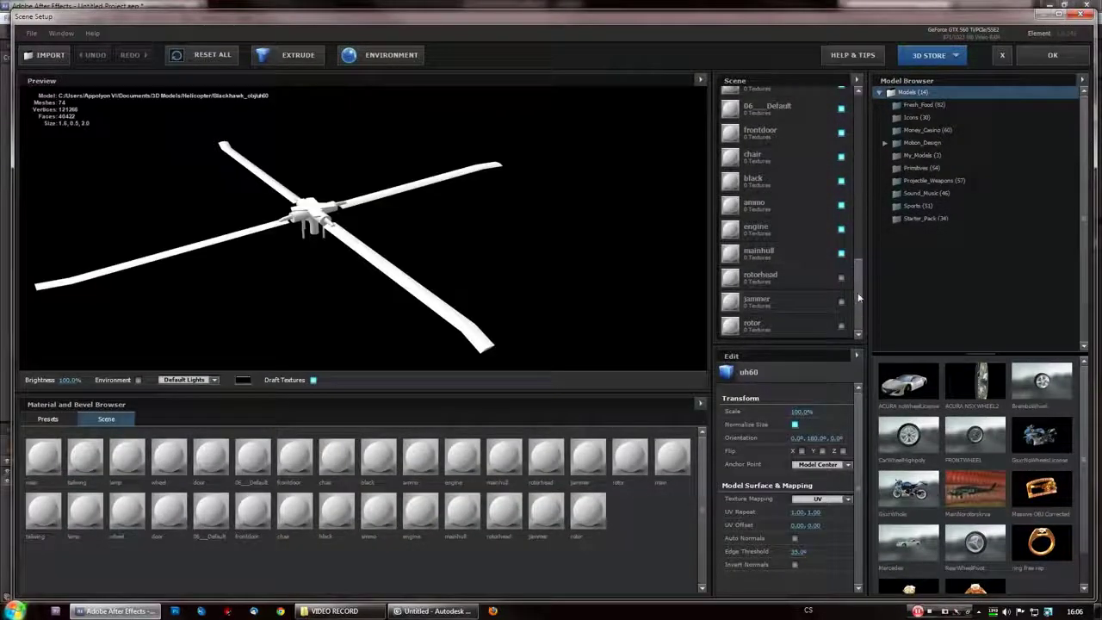
{"action": "left_click_drag", "start_coordinate": [858, 298], "coordinate": [851, 123]}
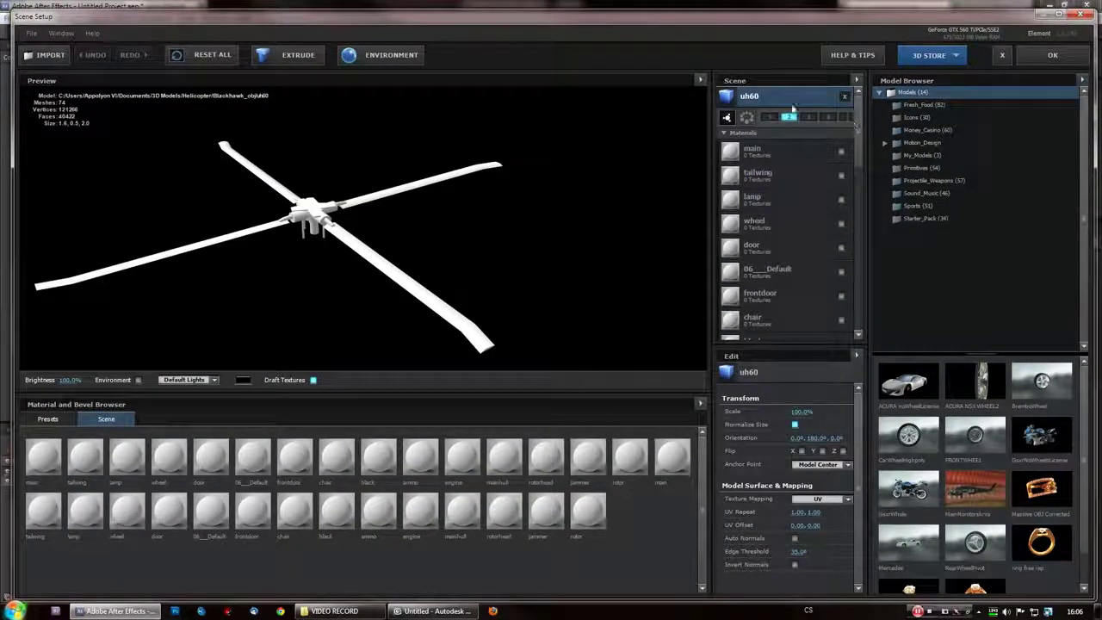
{"action": "left_click", "coordinate": [831, 464]}
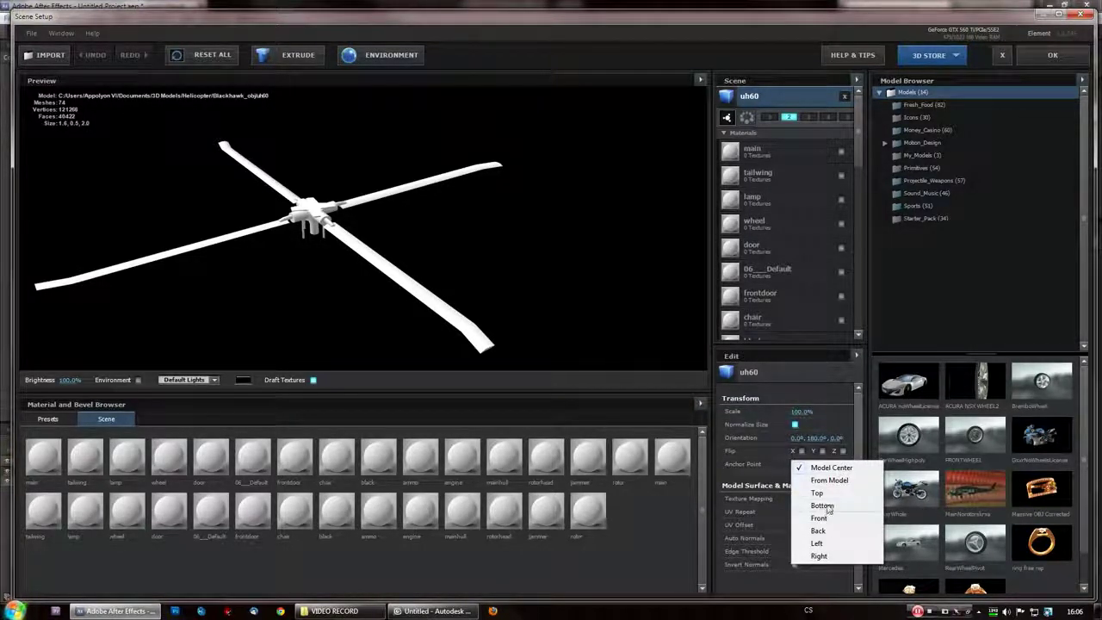
{"action": "left_click", "coordinate": [823, 506]}
{"action": "left_click", "coordinate": [1052, 55]}
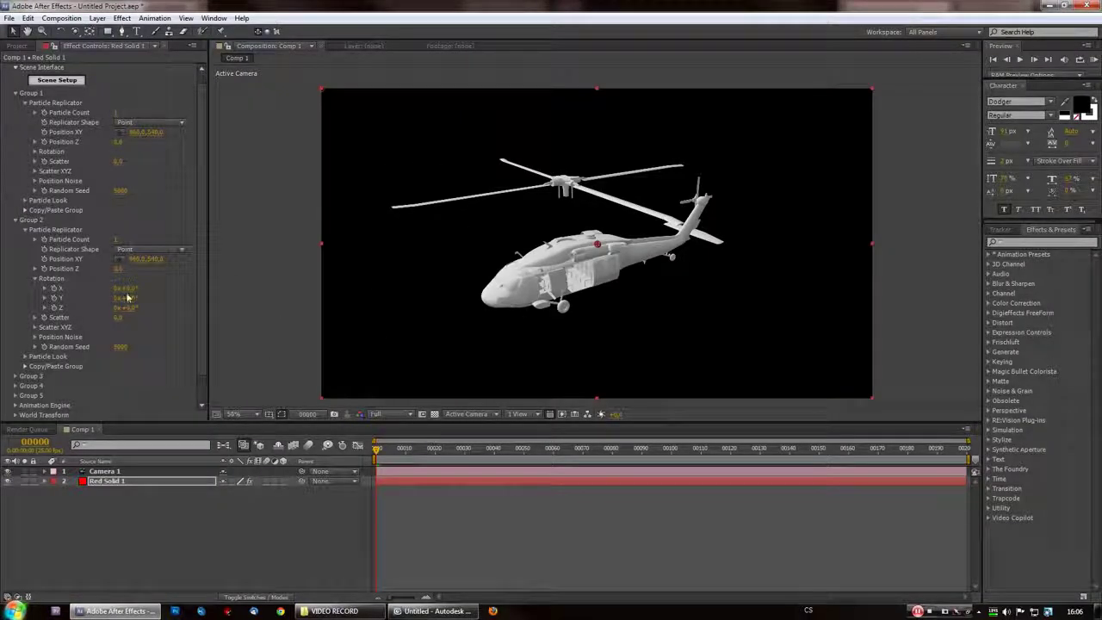
Test Group 2's Y rotation with the changed anchor point, and undo the rotation
{"action": "mouse_move", "coordinate": [128, 298]}
{"action": "left_mouse_down"}
{"action": "mouse_move", "coordinate": [142, 299]}
{"action": "mouse_move", "coordinate": [126, 299]}
{"action": "left_mouse_up"}
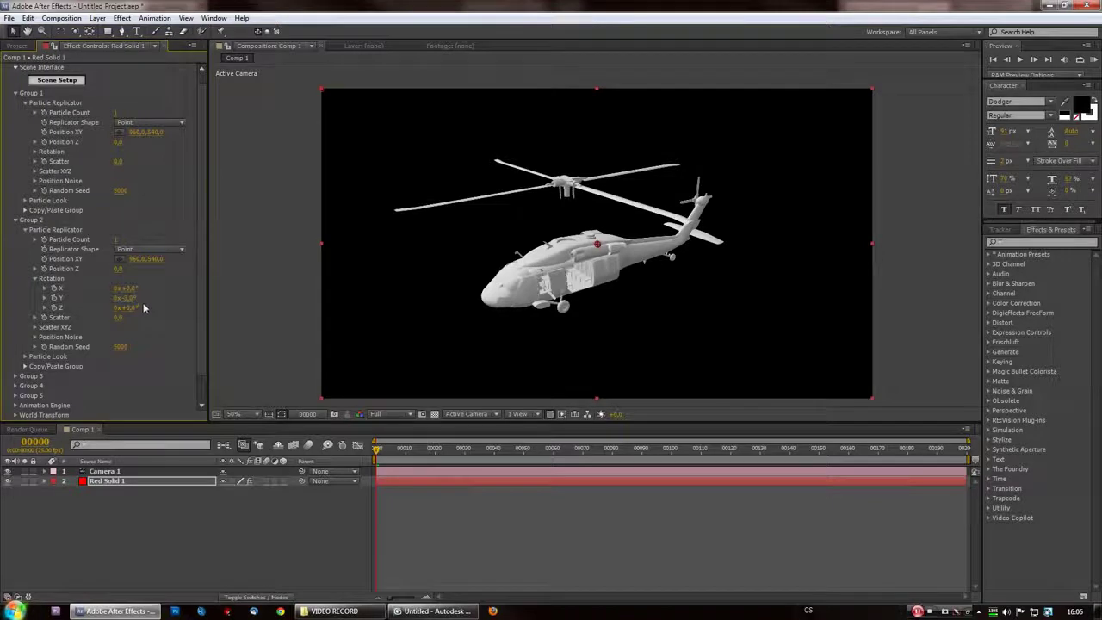
{"action": "key", "text": "ctrl+z"}
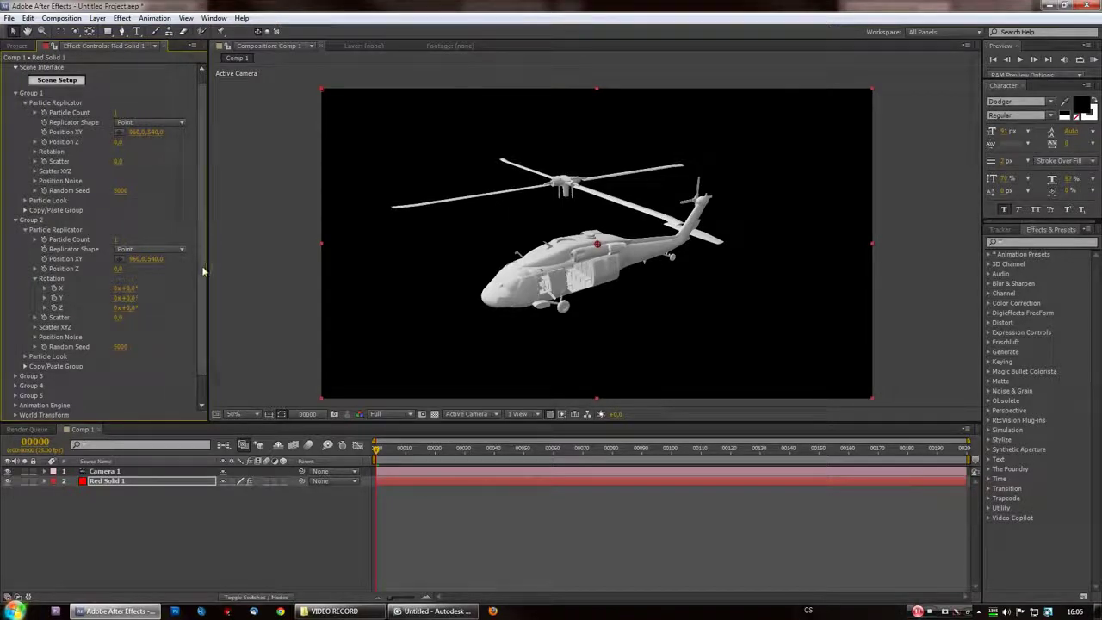
Switch to 3ds Max and import the Black Hawk model from the Blackhawk_obj folder into the Perspective viewport
{"action": "left_click_drag", "start_coordinate": [203, 273], "coordinate": [200, 197]}
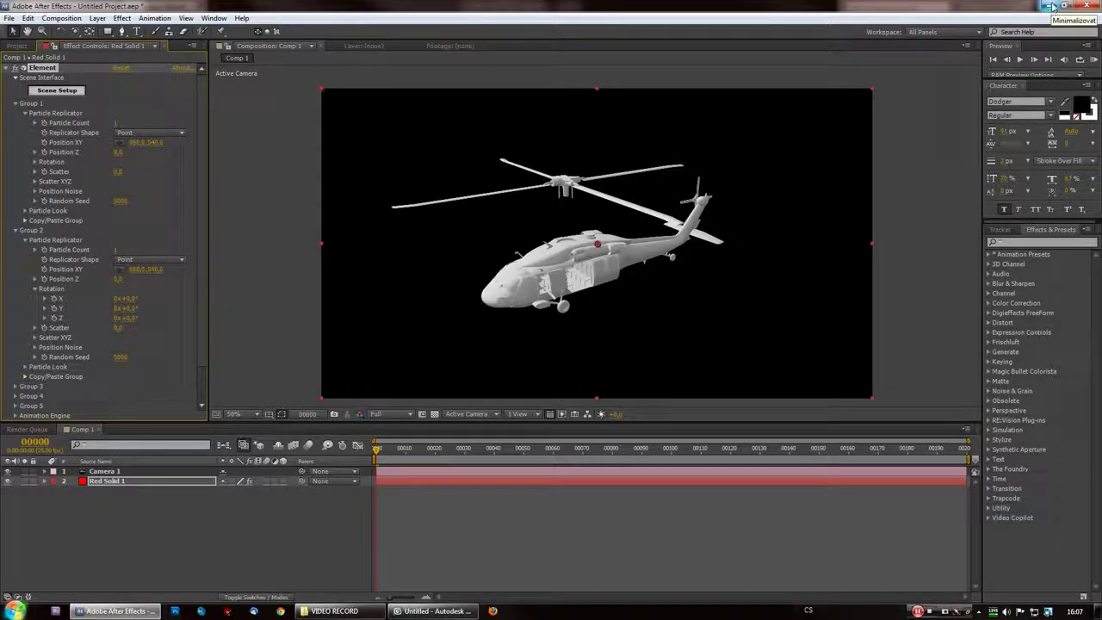
{"action": "left_click", "coordinate": [1055, 6]}
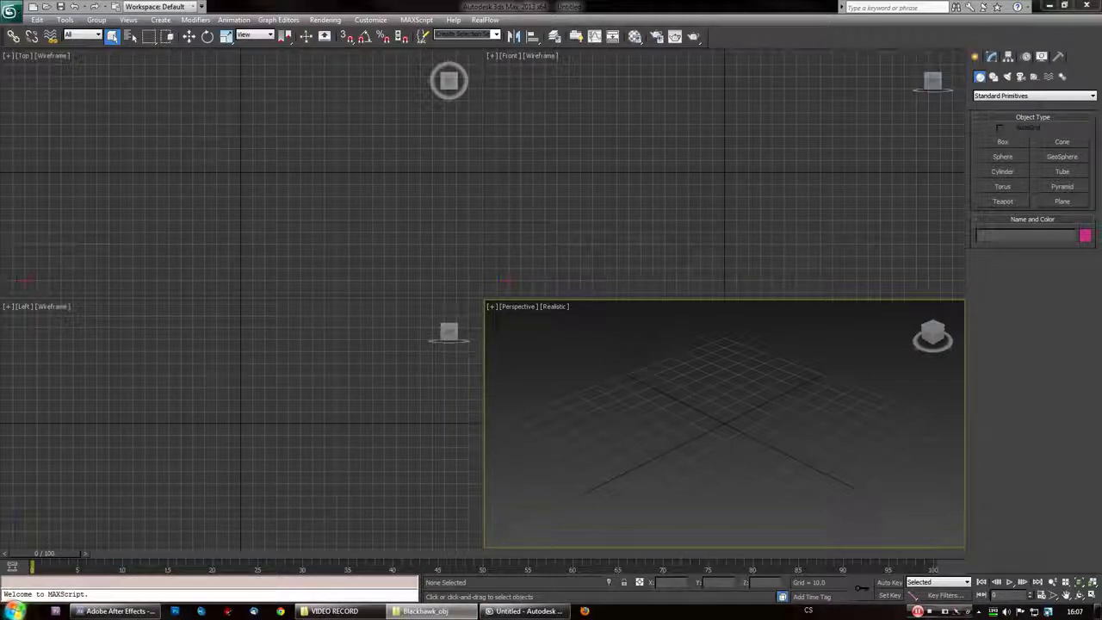
{"action": "left_click_drag", "start_coordinate": [738, 484], "coordinate": [729, 432]}
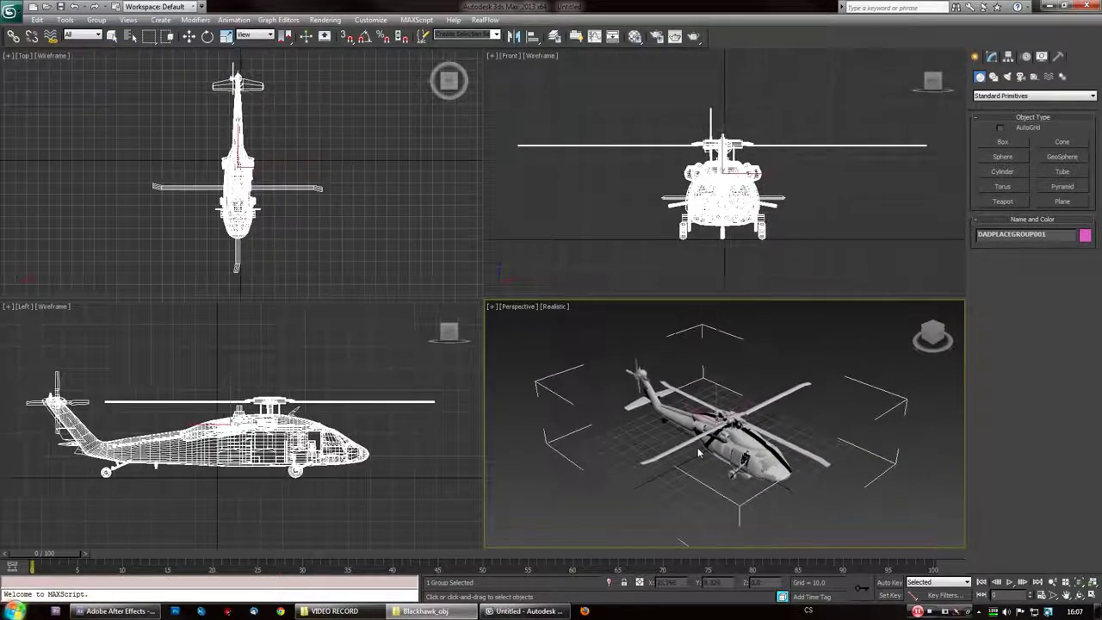
Select the uh60 helicopter object, maximize the Perspective viewport and inspect the model around its main rotor
{"action": "left_click", "coordinate": [687, 459]}
{"action": "key", "text": "alt+w"}
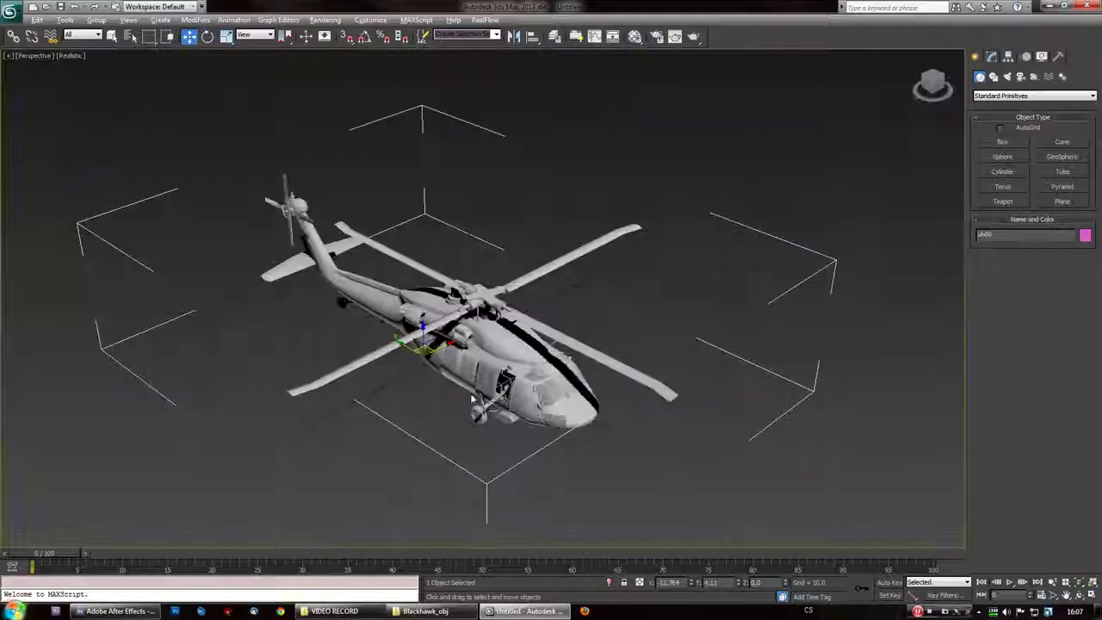
{"action": "mouse_move", "coordinate": [490, 403]}
{"action": "middle_mouse_down", "text": "alt"}
{"action": "mouse_move", "coordinate": [401, 368]}
{"action": "mouse_move", "coordinate": [504, 387]}
{"action": "mouse_move", "coordinate": [487, 392]}
{"action": "mouse_move", "coordinate": [508, 399]}
{"action": "middle_mouse_up", "text": "alt"}
{"action": "scroll", "coordinate": [487, 392], "scroll_direction": "up", "scroll_amount": 3}
{"action": "scroll", "coordinate": [485, 392], "scroll_direction": "down", "scroll_amount": 3}
{"action": "middle_click_drag", "start_coordinate": [617, 251], "coordinate": [516, 274], "text": "alt"}
{"action": "middle_click_drag", "start_coordinate": [571, 418], "coordinate": [543, 411], "text": "alt"}
{"action": "scroll", "coordinate": [563, 424], "scroll_direction": "up", "scroll_amount": 3}
{"action": "scroll", "coordinate": [542, 411], "scroll_direction": "down", "scroll_amount": 3}
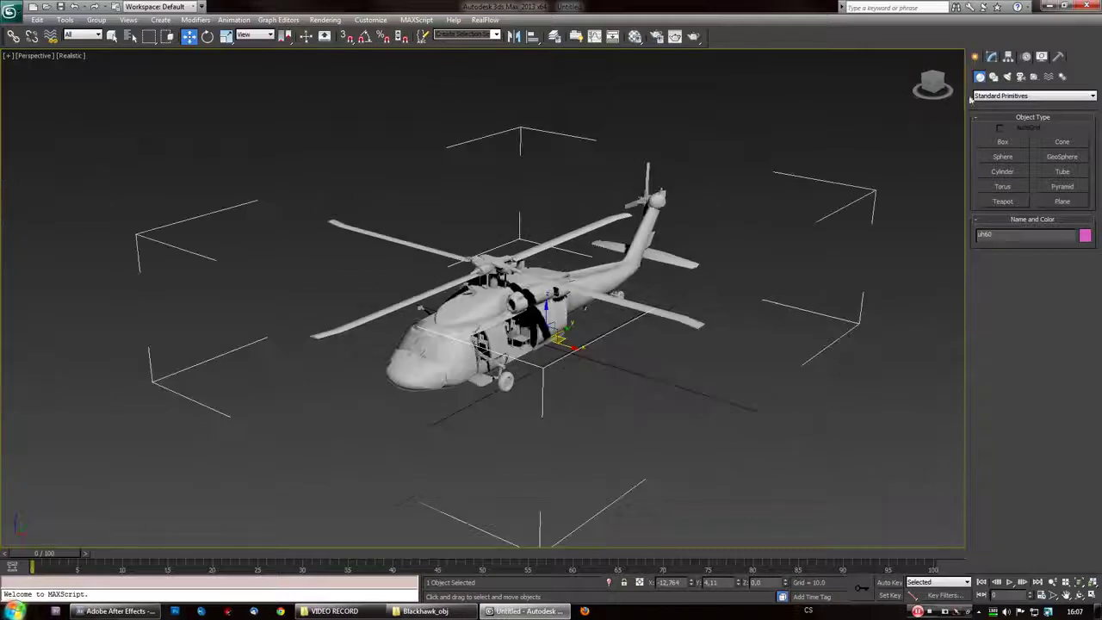
Enter Element level of the uh60 Editable Poly and select the main rotor's hub
{"action": "left_click", "coordinate": [992, 57]}
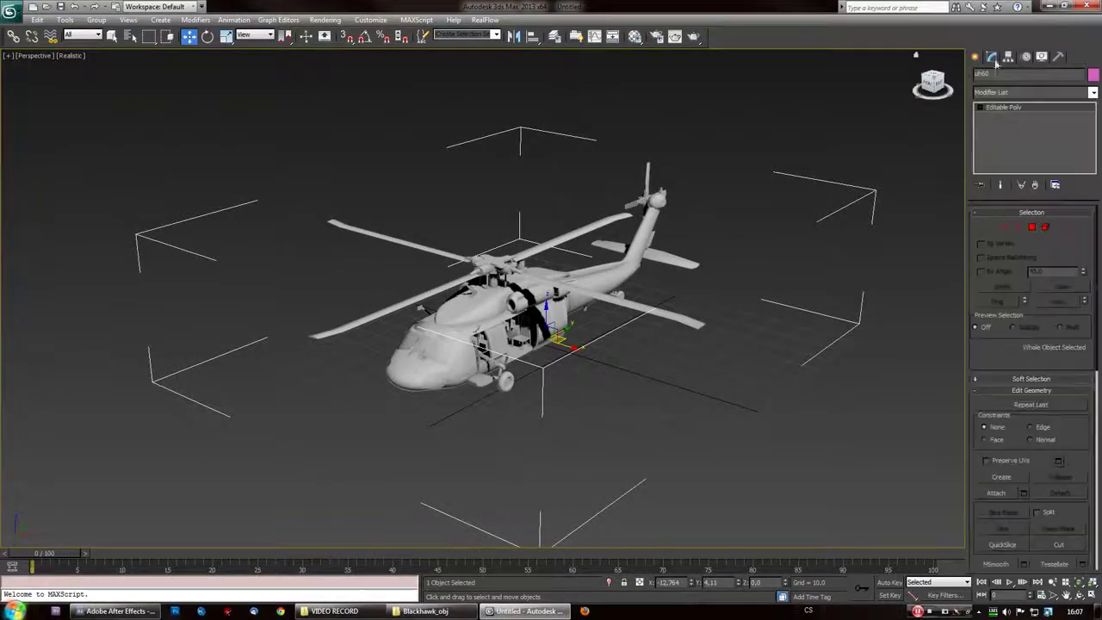
{"action": "left_click", "coordinate": [1045, 227]}
{"action": "scroll", "coordinate": [512, 244], "scroll_direction": "up", "scroll_amount": 3}
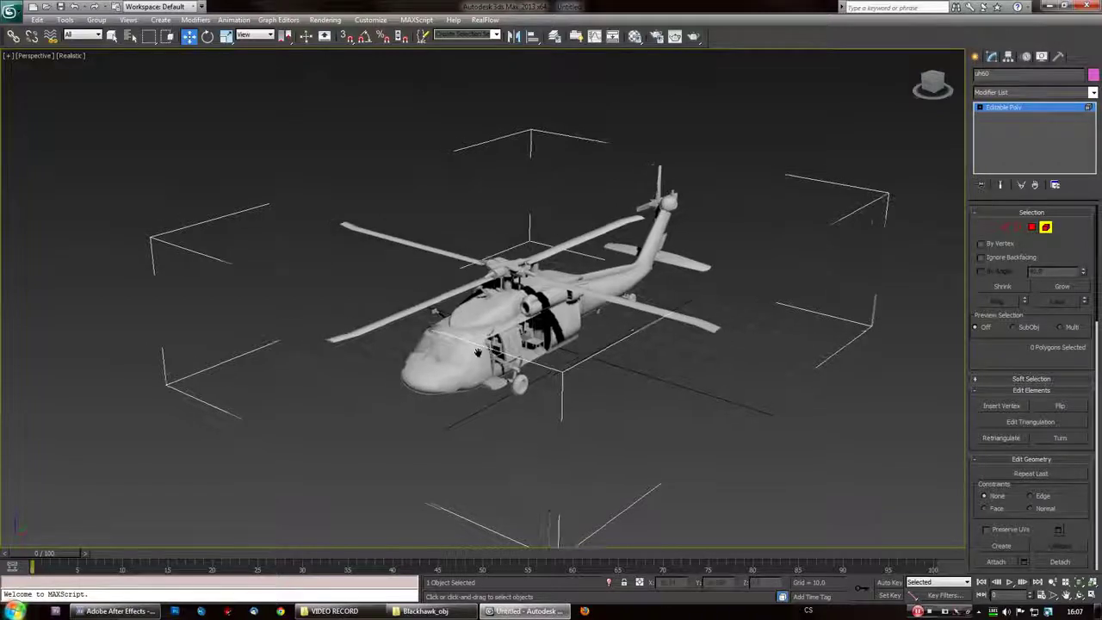
{"action": "left_click", "coordinate": [513, 244]}
{"action": "scroll", "coordinate": [530, 304], "scroll_direction": "up", "scroll_amount": 4}
{"action": "scroll", "coordinate": [531, 304], "scroll_direction": "up", "scroll_amount": 3}
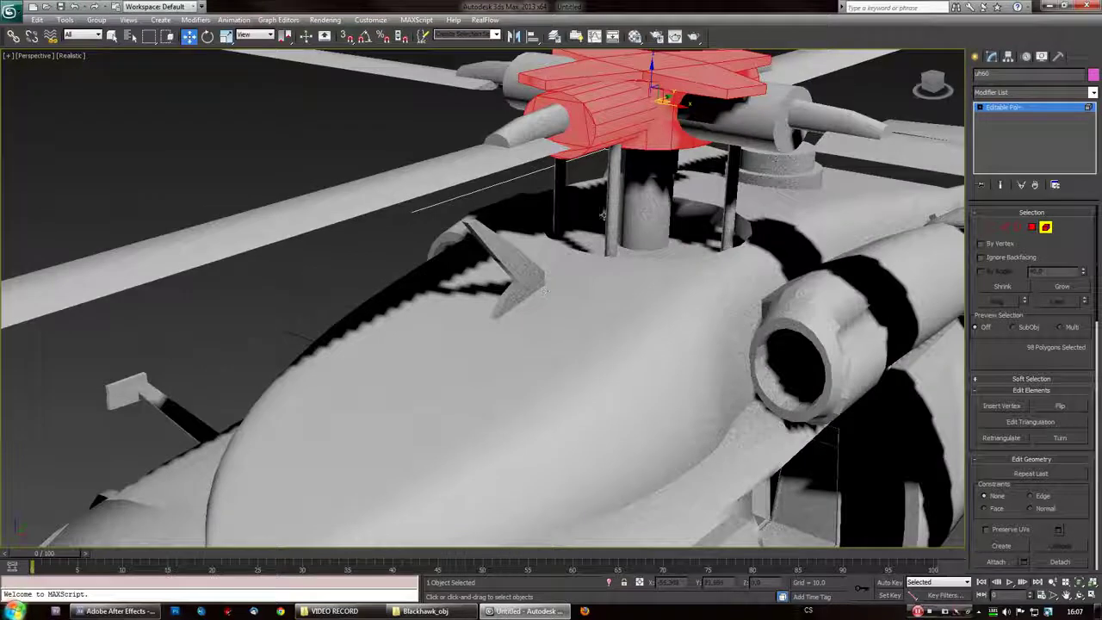
Add the rotor mast, the support rods around it and the remaining hub pieces to the element selection
{"action": "left_click", "coordinate": [609, 215], "text": "ctrl"}
{"action": "left_click", "coordinate": [650, 213], "text": "ctrl"}
{"action": "middle_click_drag", "start_coordinate": [650, 215], "coordinate": [694, 159], "text": "alt"}
{"action": "left_click", "coordinate": [546, 172], "text": "ctrl"}
{"action": "left_click", "coordinate": [726, 171], "text": "ctrl"}
{"action": "middle_click_drag", "start_coordinate": [693, 225], "coordinate": [685, 276], "text": "alt"}
{"action": "left_click", "coordinate": [743, 191], "text": "ctrl"}
{"action": "scroll", "coordinate": [658, 245], "scroll_direction": "down", "scroll_amount": 5}
{"action": "left_click", "coordinate": [553, 208], "text": "ctrl"}
{"action": "left_click", "coordinate": [542, 239], "text": "ctrl"}
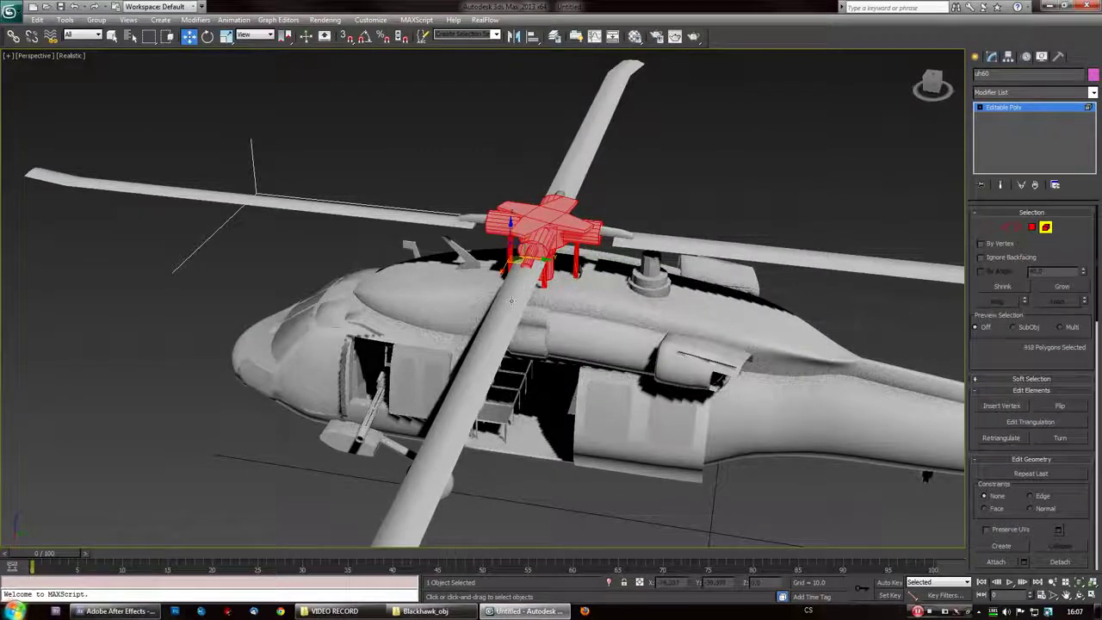
Add the four main rotor blades and their attachment parts to the element selection, and check the whole rotor
{"action": "left_click", "coordinate": [511, 374], "text": "ctrl"}
{"action": "left_click", "coordinate": [666, 244], "text": "ctrl"}
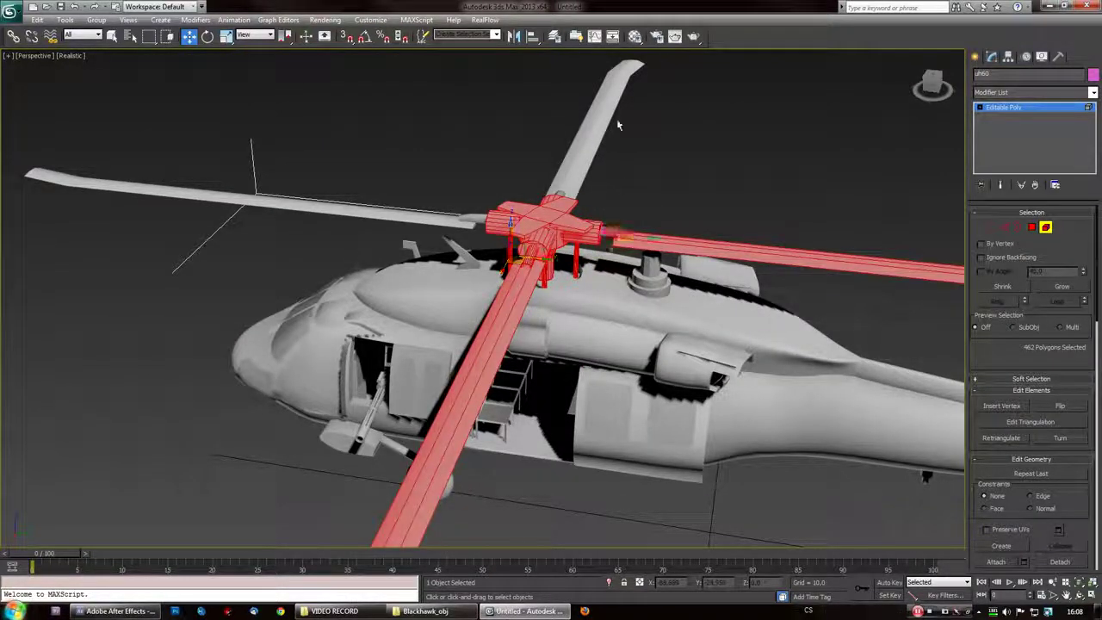
{"action": "left_click", "coordinate": [589, 130], "text": "ctrl"}
{"action": "middle_click_drag", "start_coordinate": [589, 129], "coordinate": [399, 313], "text": "alt"}
{"action": "left_click", "coordinate": [543, 165], "text": "ctrl"}
{"action": "left_click", "coordinate": [441, 256], "text": "ctrl"}
{"action": "scroll", "coordinate": [460, 385], "scroll_direction": "down", "scroll_amount": 3}
{"action": "scroll", "coordinate": [408, 322], "scroll_direction": "up", "scroll_amount": 3}
{"action": "scroll", "coordinate": [1098, 296], "scroll_direction": "down", "scroll_amount": 5}
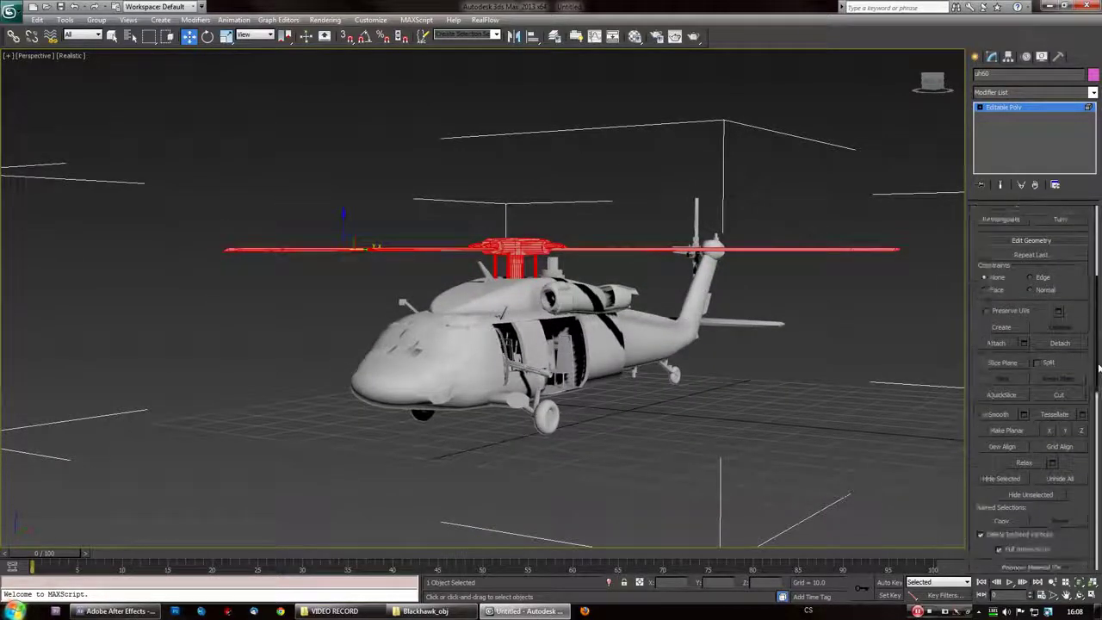
Detach the selected rotor elements as a separate object named Rotor and leave Element level
{"action": "left_click", "coordinate": [1071, 343]}
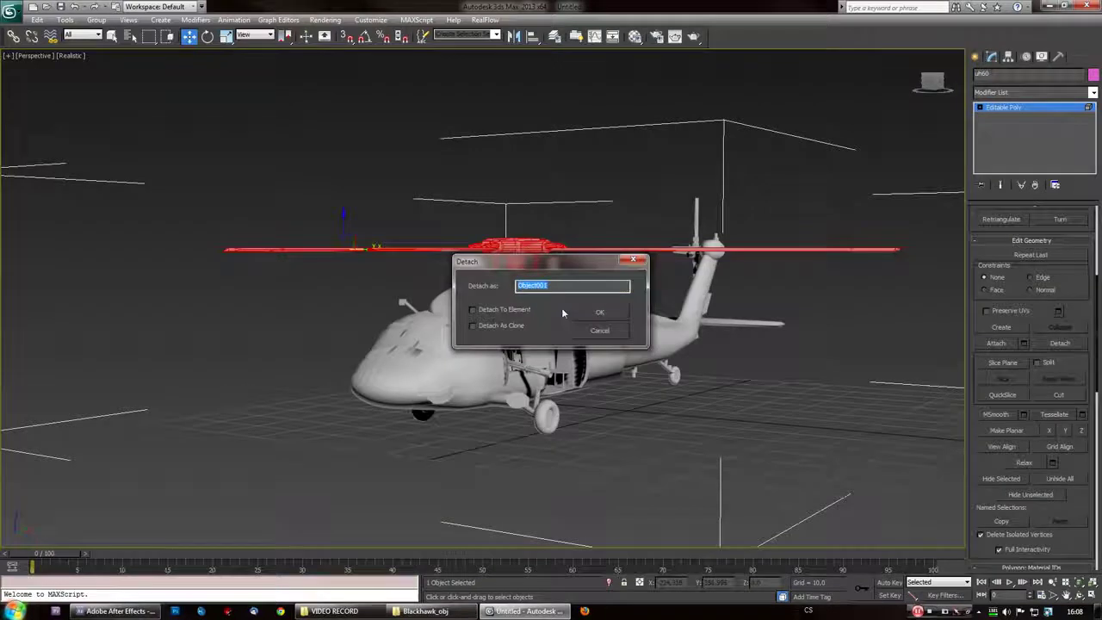
{"action": "type", "text": "Rotor"}
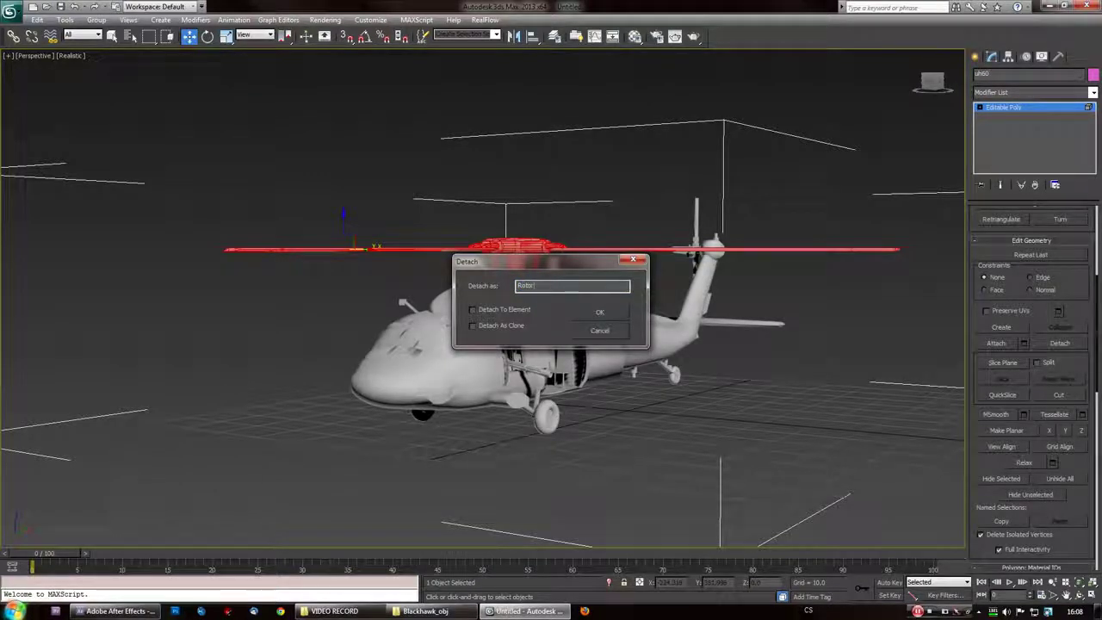
{"action": "key", "text": "Return"}
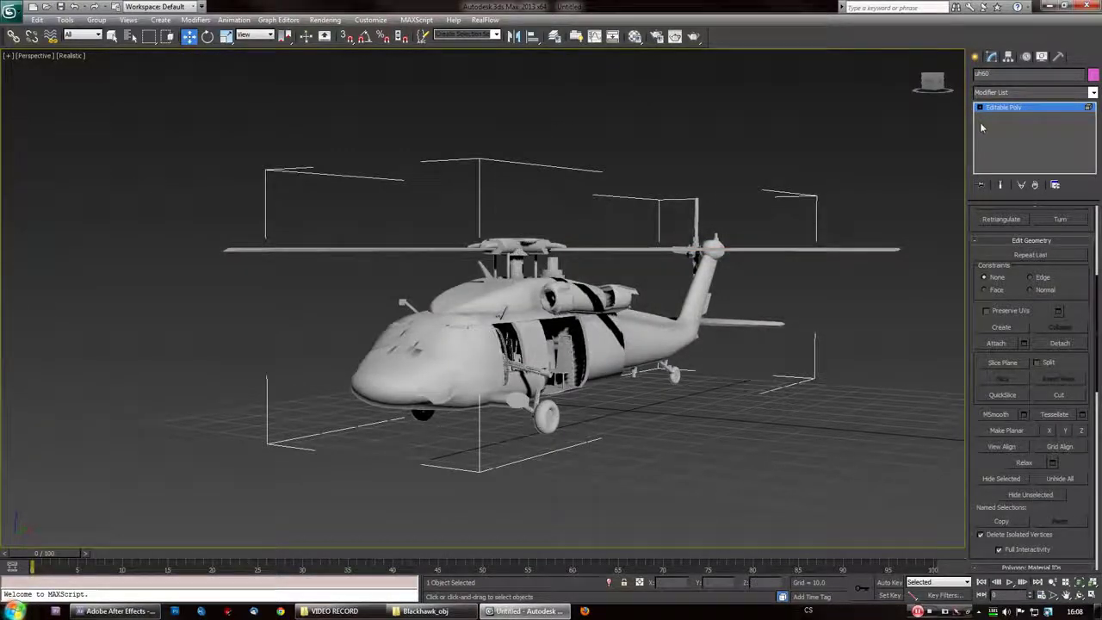
{"action": "left_click", "coordinate": [982, 128]}
{"action": "left_click_drag", "start_coordinate": [1099, 297], "coordinate": [1098, 232]}
{"action": "left_click", "coordinate": [1050, 215]}
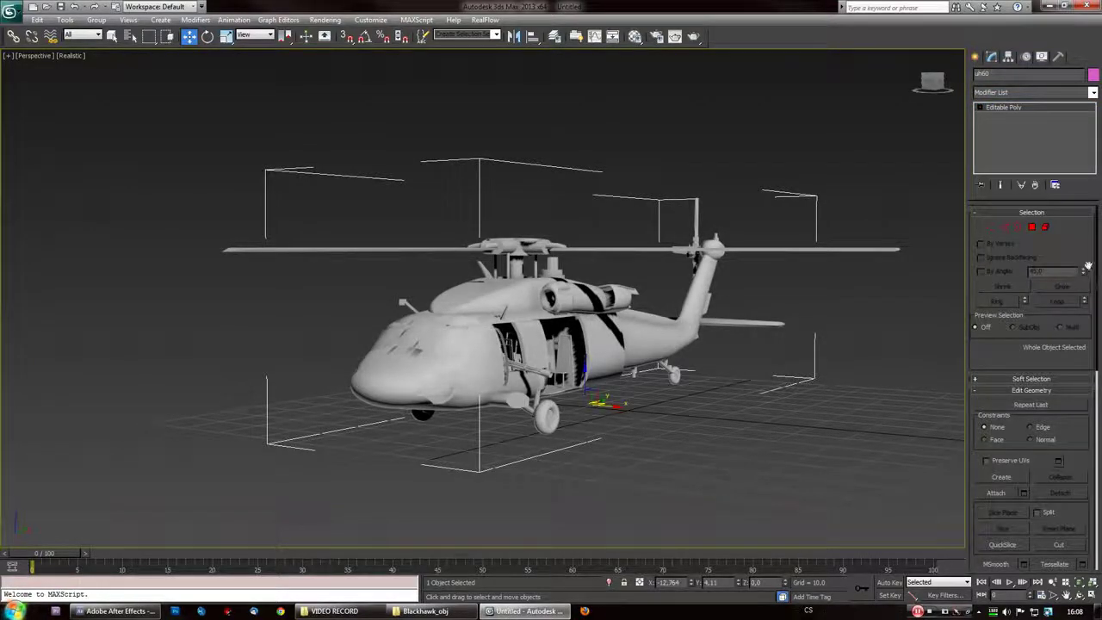
Try moving the helicopter body and the Rotor separately along X, and undo each move
{"action": "left_click", "coordinate": [825, 175]}
{"action": "left_click", "coordinate": [444, 344]}
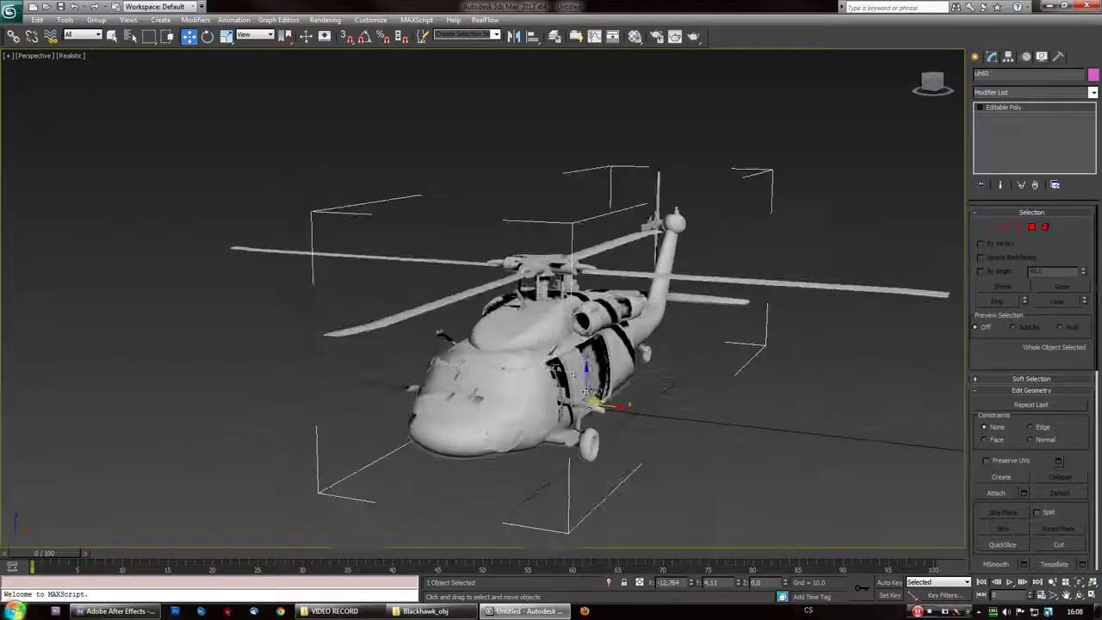
{"action": "left_click_drag", "start_coordinate": [608, 399], "coordinate": [745, 414]}
{"action": "key", "text": "ctrl+z"}
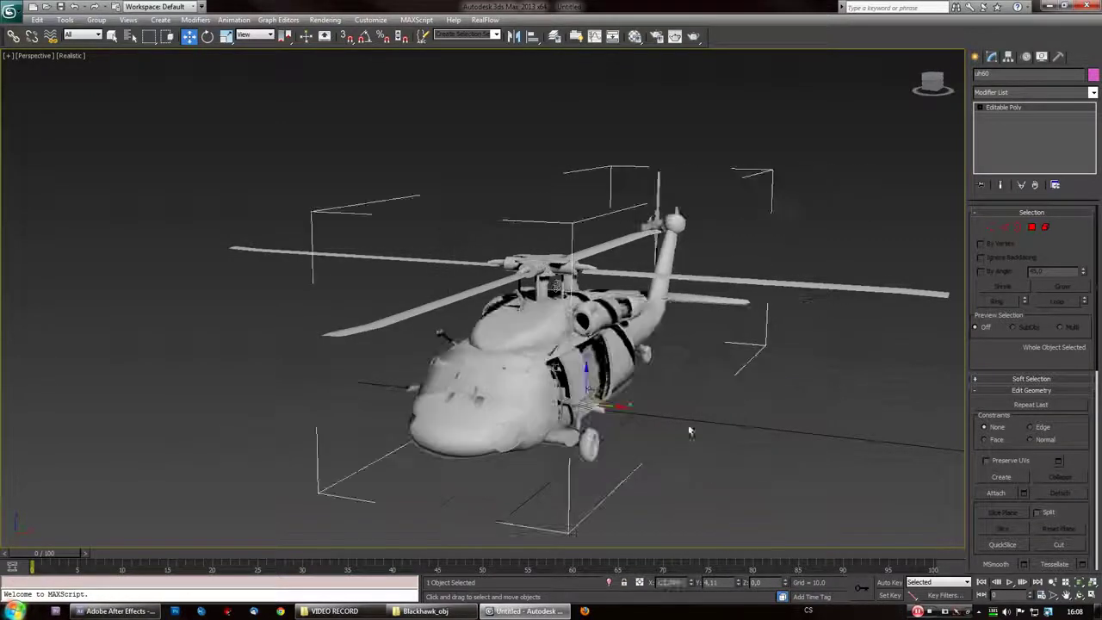
{"action": "left_click", "coordinate": [570, 274]}
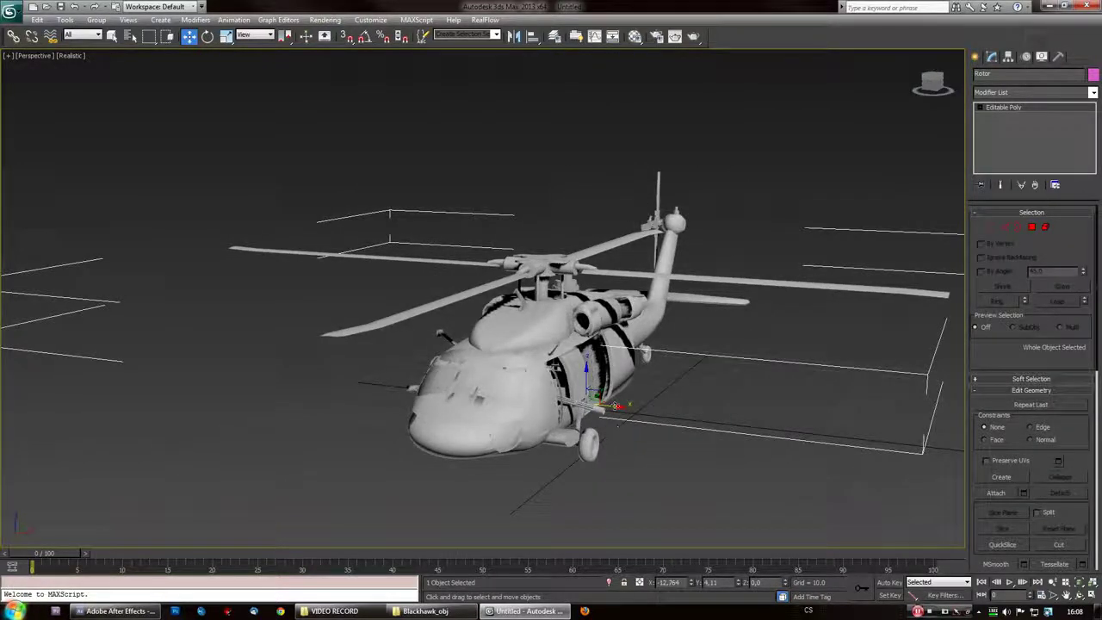
{"action": "left_click_drag", "start_coordinate": [617, 406], "coordinate": [647, 411]}
{"action": "key", "text": "ctrl+z"}
Select the Rotor and center its pivot to the object using Affect Pivot Only
{"action": "middle_click_drag", "start_coordinate": [456, 185], "coordinate": [536, 271], "text": "alt"}
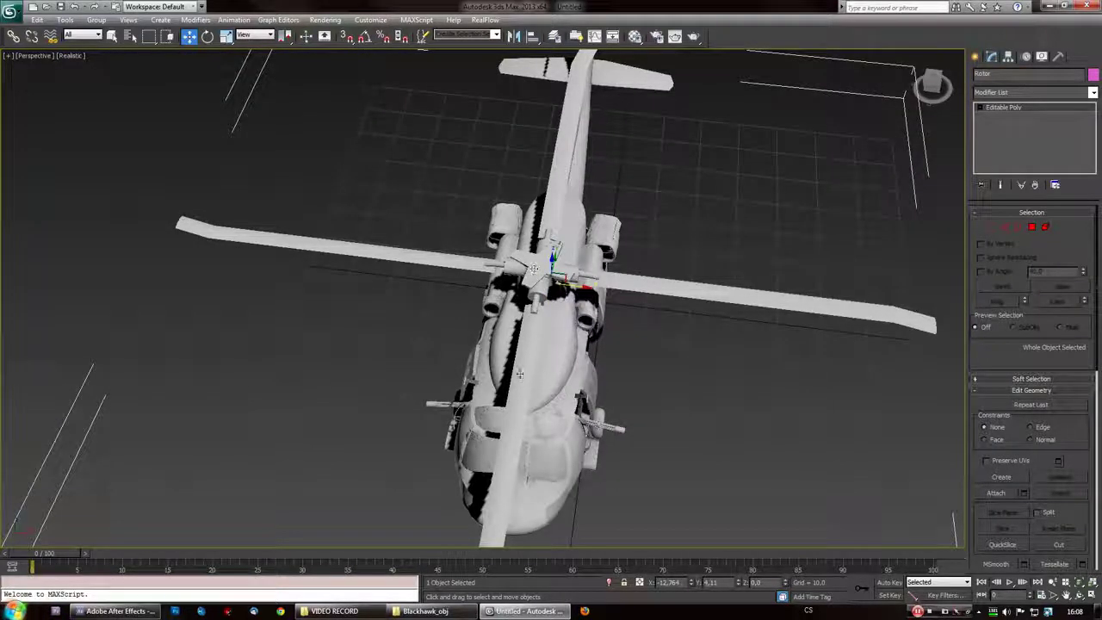
{"action": "middle_click_drag", "start_coordinate": [519, 374], "coordinate": [398, 285], "text": "alt"}
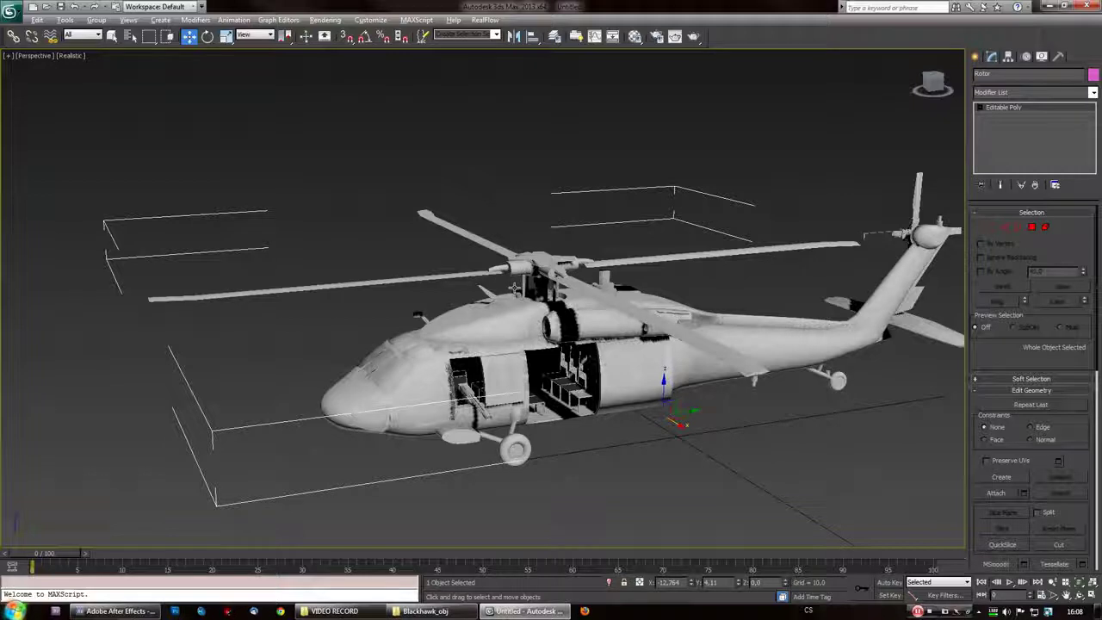
{"action": "middle_click_drag", "start_coordinate": [496, 335], "coordinate": [552, 379], "text": "alt"}
{"action": "left_click", "coordinate": [551, 379]}
{"action": "left_click", "coordinate": [536, 261]}
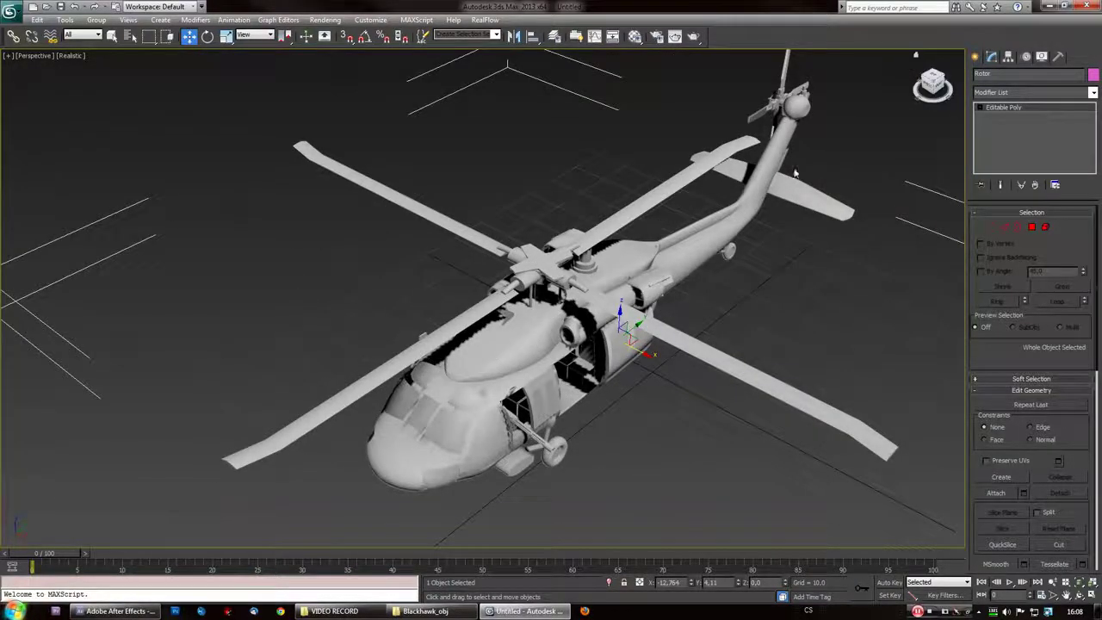
{"action": "middle_click_drag", "start_coordinate": [750, 224], "coordinate": [779, 164], "text": "alt"}
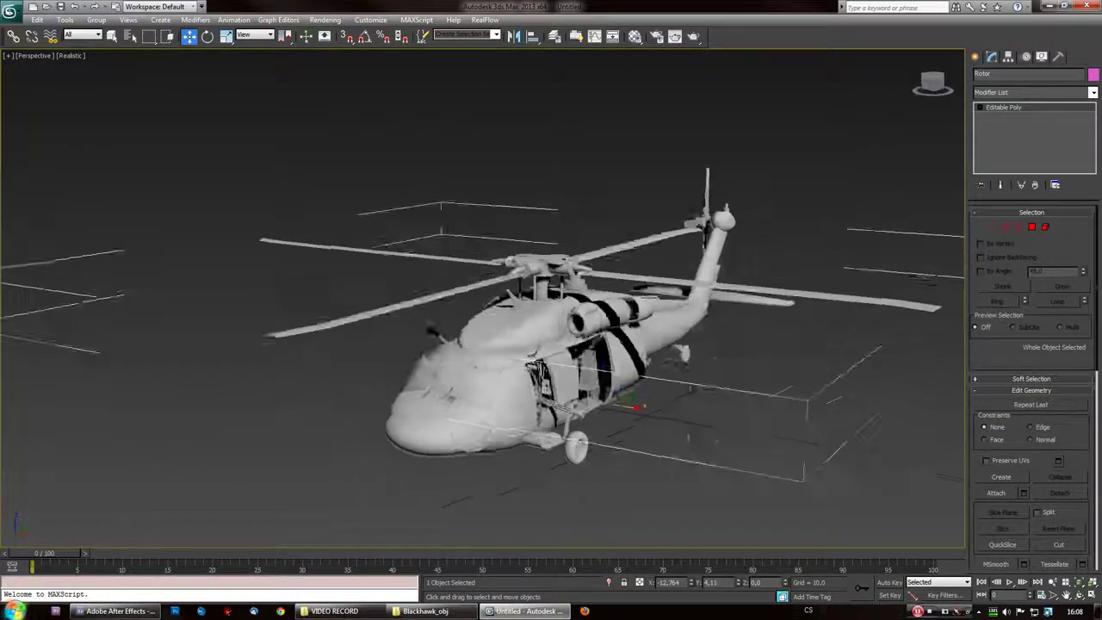
{"action": "left_click", "coordinate": [1011, 58]}
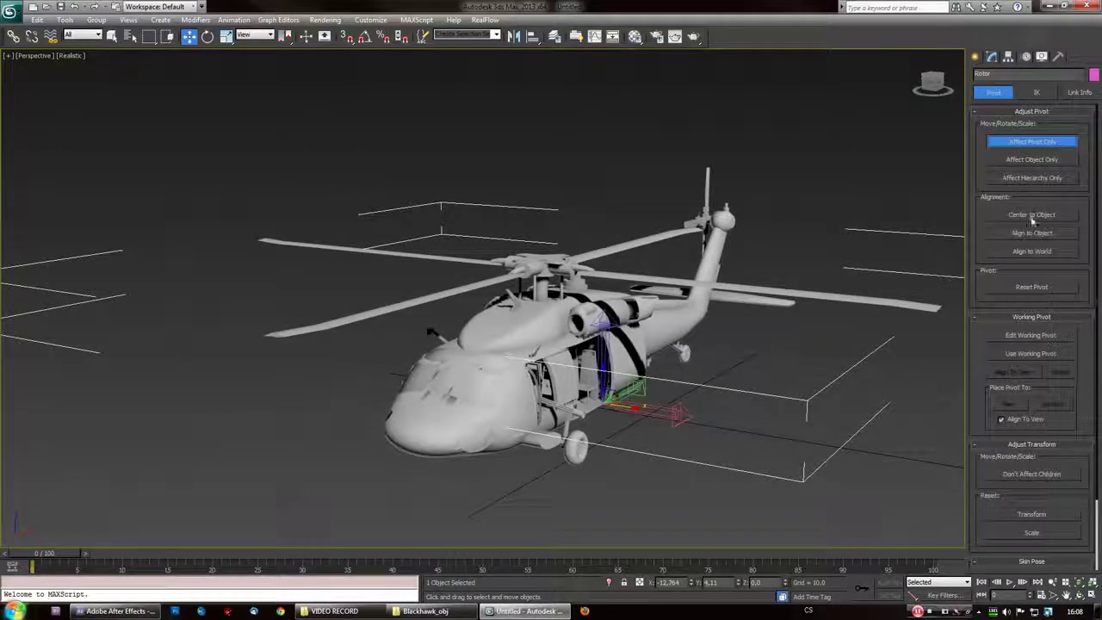
{"action": "left_click", "coordinate": [1033, 214]}
{"action": "left_click", "coordinate": [1038, 141]}
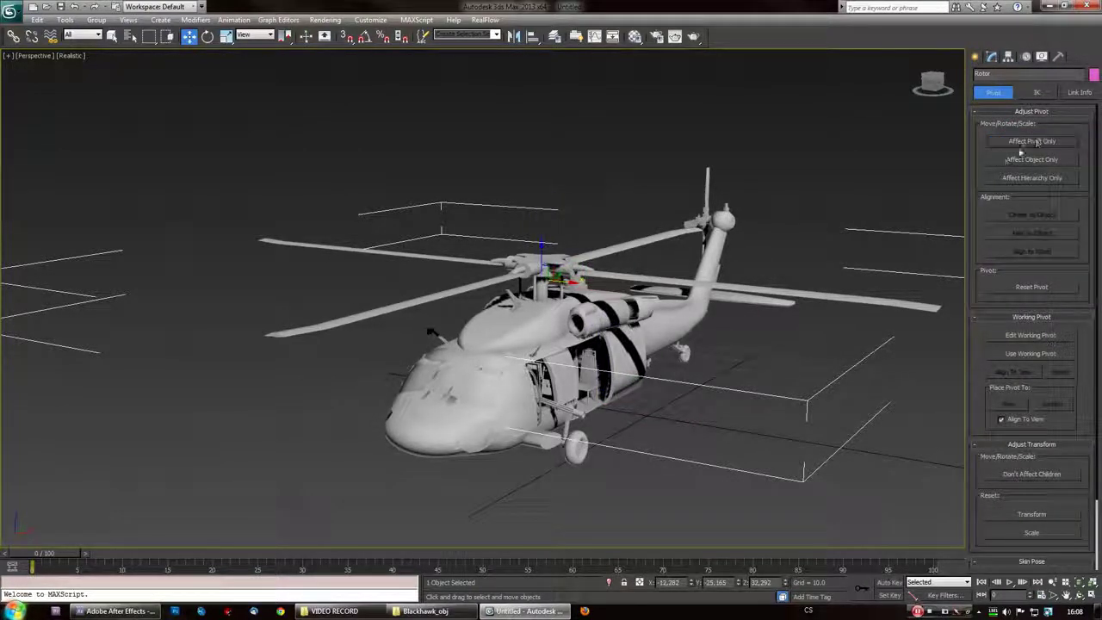
{"action": "left_click", "coordinate": [991, 57]}
Rotate the Rotor by about 25° around its centered pivot to test how it spins
{"action": "middle_click_drag", "start_coordinate": [669, 210], "coordinate": [529, 301], "text": "alt"}
{"action": "right_click", "coordinate": [547, 275]}
{"action": "left_click", "coordinate": [572, 295]}
{"action": "left_click_drag", "start_coordinate": [538, 262], "coordinate": [536, 293]}
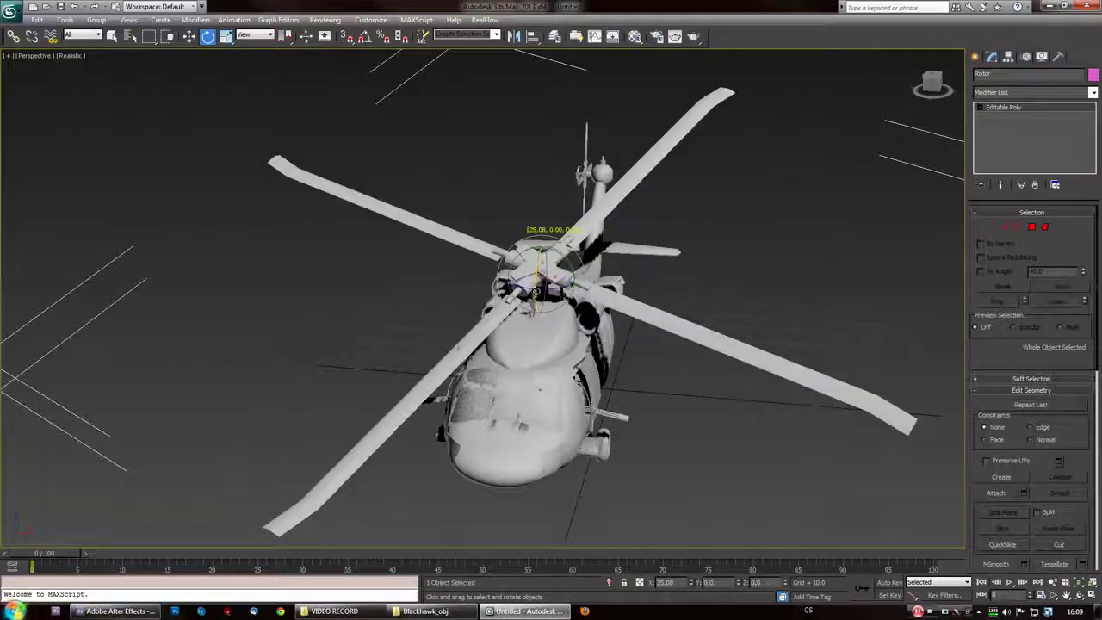
{"action": "middle_click_drag", "start_coordinate": [535, 293], "coordinate": [537, 305], "text": "alt"}
{"action": "left_click", "coordinate": [697, 97]}
Select the uh60 helicopter body and hide it, leaving only the Rotor visible
{"action": "middle_click_drag", "start_coordinate": [610, 345], "coordinate": [432, 307], "text": "alt"}
{"action": "left_click", "coordinate": [432, 306]}
{"action": "right_click", "coordinate": [432, 307]}
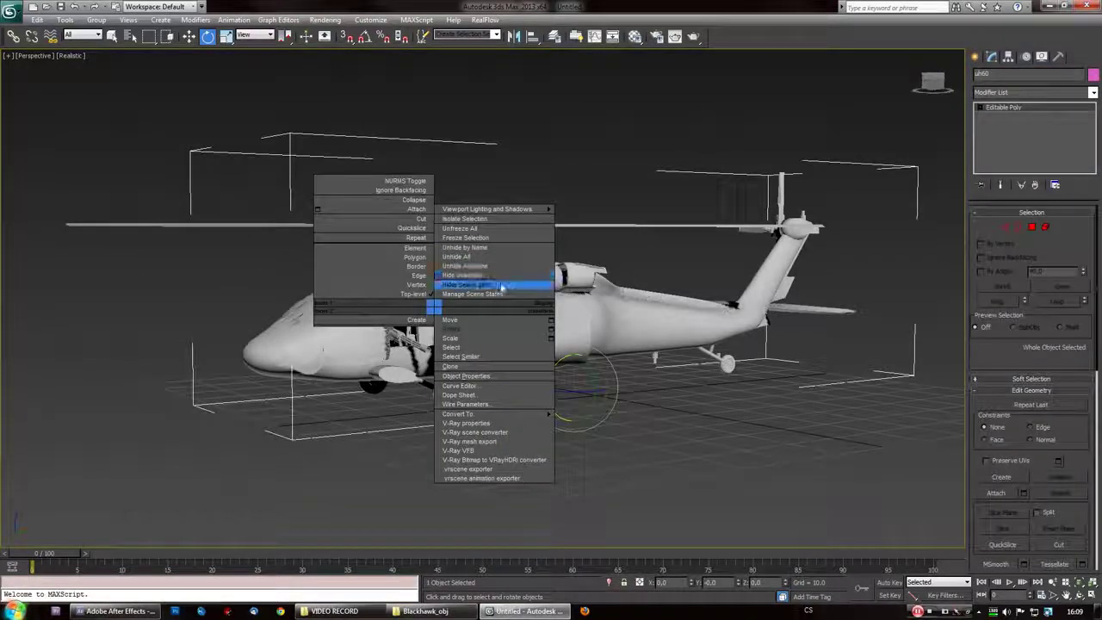
{"action": "left_click", "coordinate": [487, 277]}
{"action": "middle_click_drag", "start_coordinate": [488, 278], "coordinate": [492, 256], "text": "alt"}
Start exporting the visible Rotor with gw::OBJ-Exporter (*.OBJ) as the file type
{"action": "left_click", "coordinate": [15, 14]}
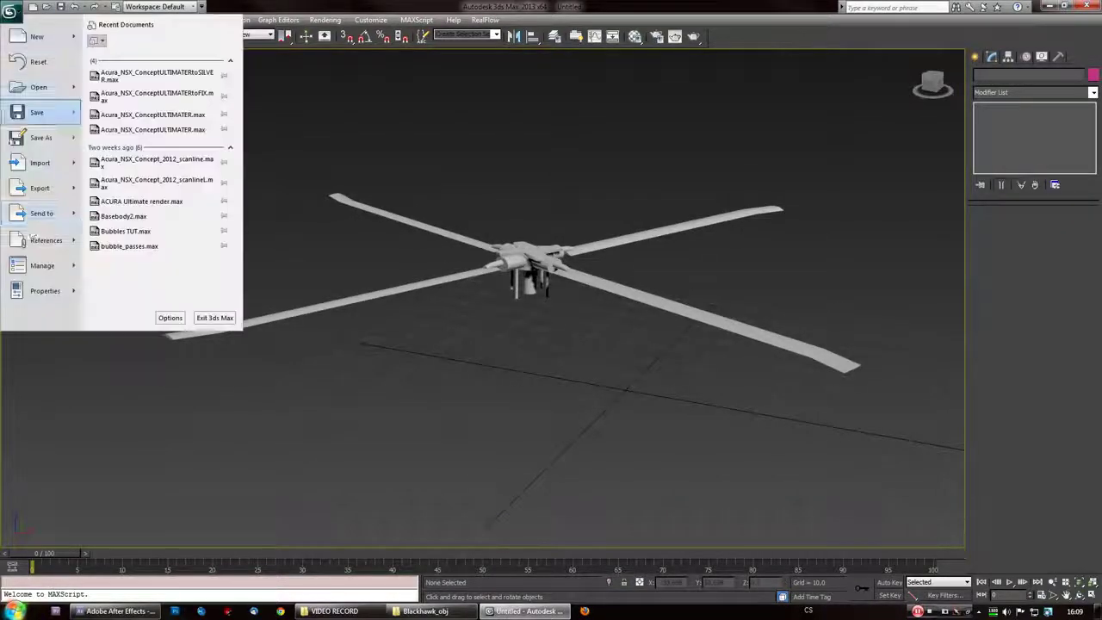
{"action": "left_click", "coordinate": [36, 188]}
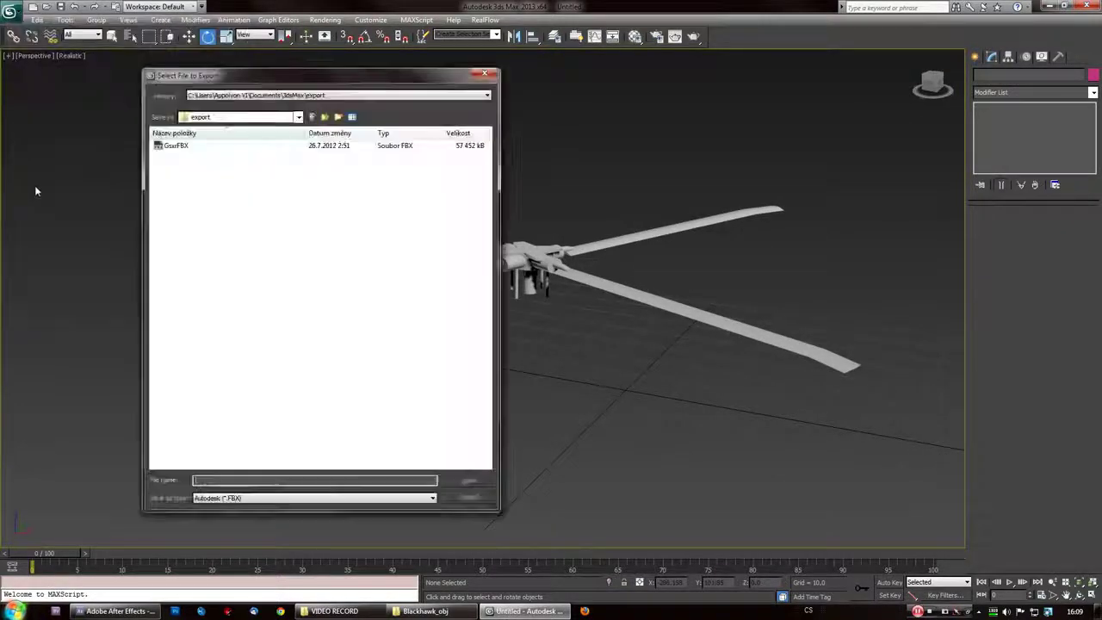
{"action": "left_click", "coordinate": [319, 497]}
{"action": "left_click", "coordinate": [258, 428]}
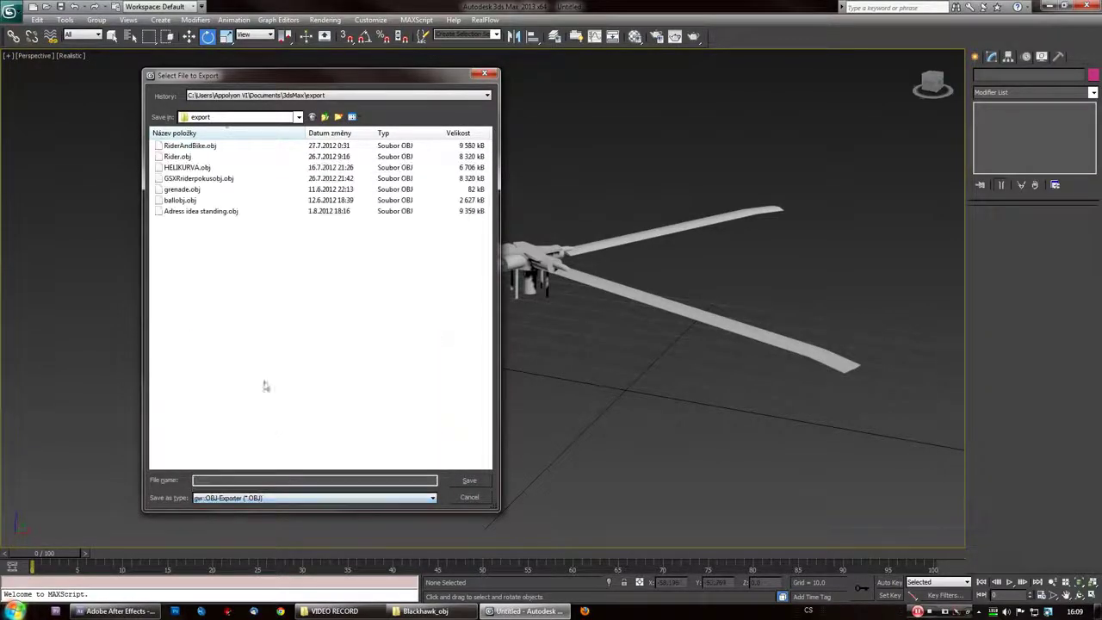
Choose Rotor.obj in the Tutorial folder inside Helicopter as the export target
{"action": "left_click", "coordinate": [275, 124]}
{"action": "left_click", "coordinate": [250, 132]}
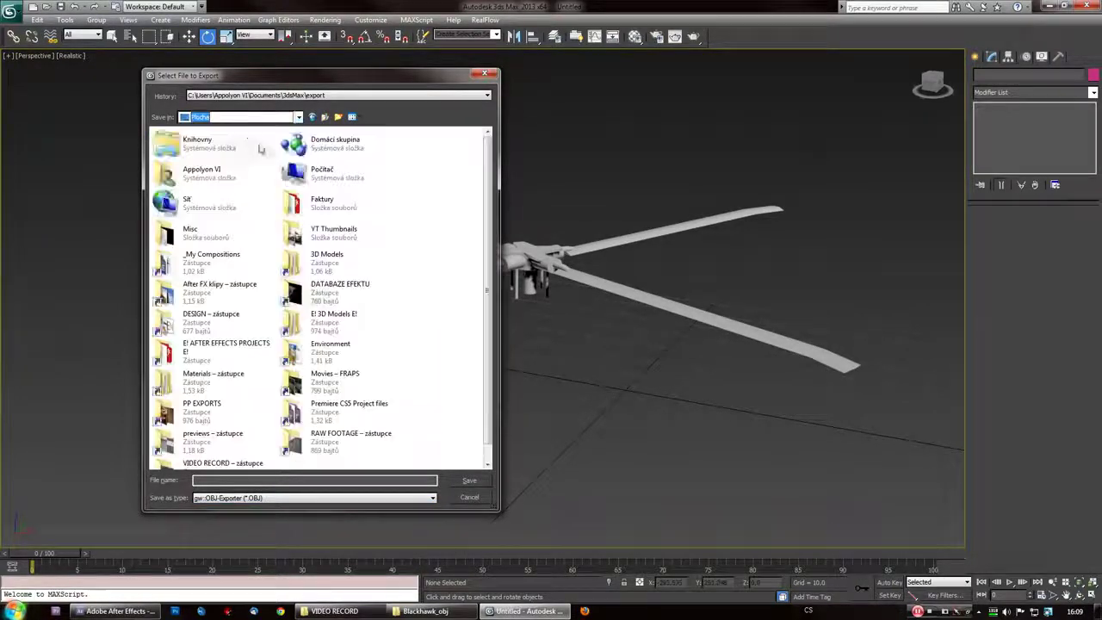
{"action": "double_click", "coordinate": [335, 297]}
{"action": "double_click", "coordinate": [210, 213]}
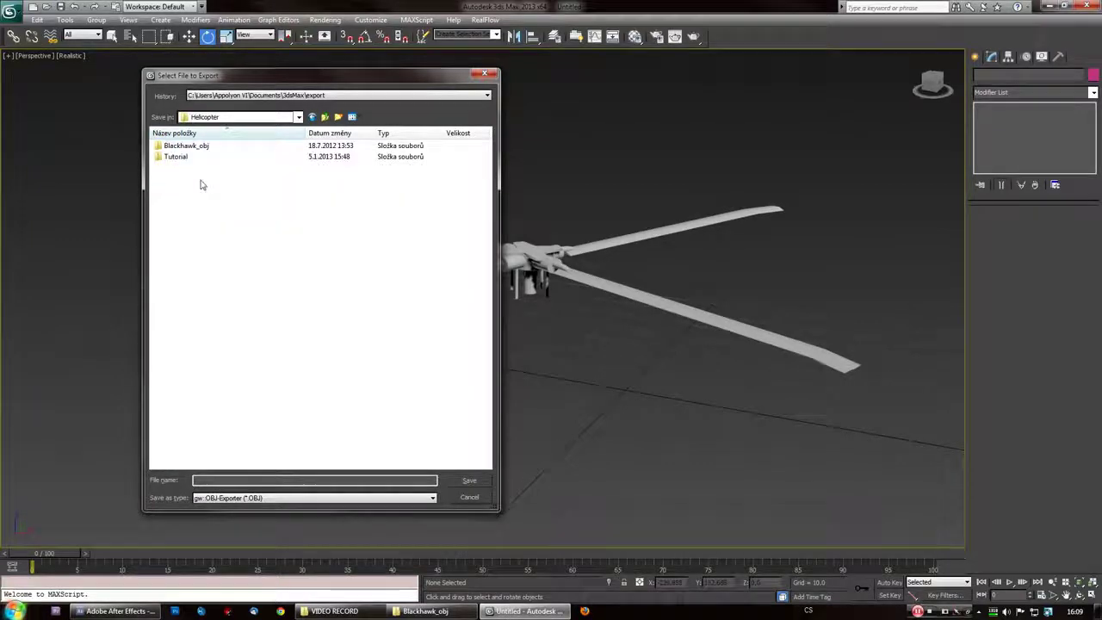
{"action": "double_click", "coordinate": [195, 158]}
{"action": "left_click", "coordinate": [178, 146]}
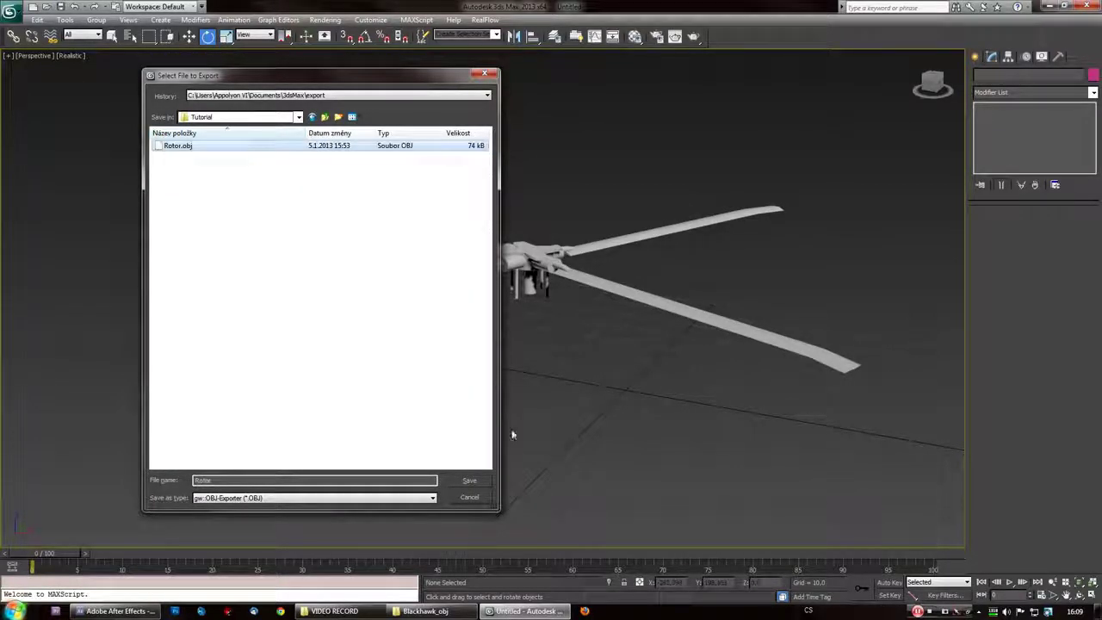
Overwrite the existing Rotor.obj and complete the export with the current OBJ export options
{"action": "left_click", "coordinate": [473, 481]}
{"action": "left_click", "coordinate": [571, 349]}
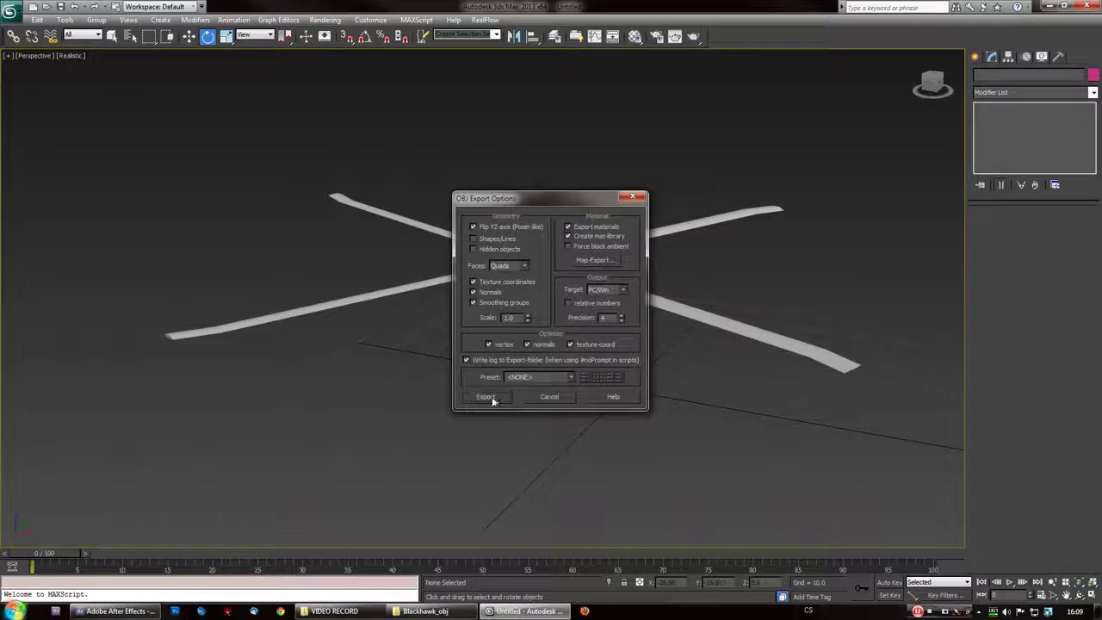
{"action": "left_click", "coordinate": [487, 397]}
{"action": "left_click", "coordinate": [671, 401]}
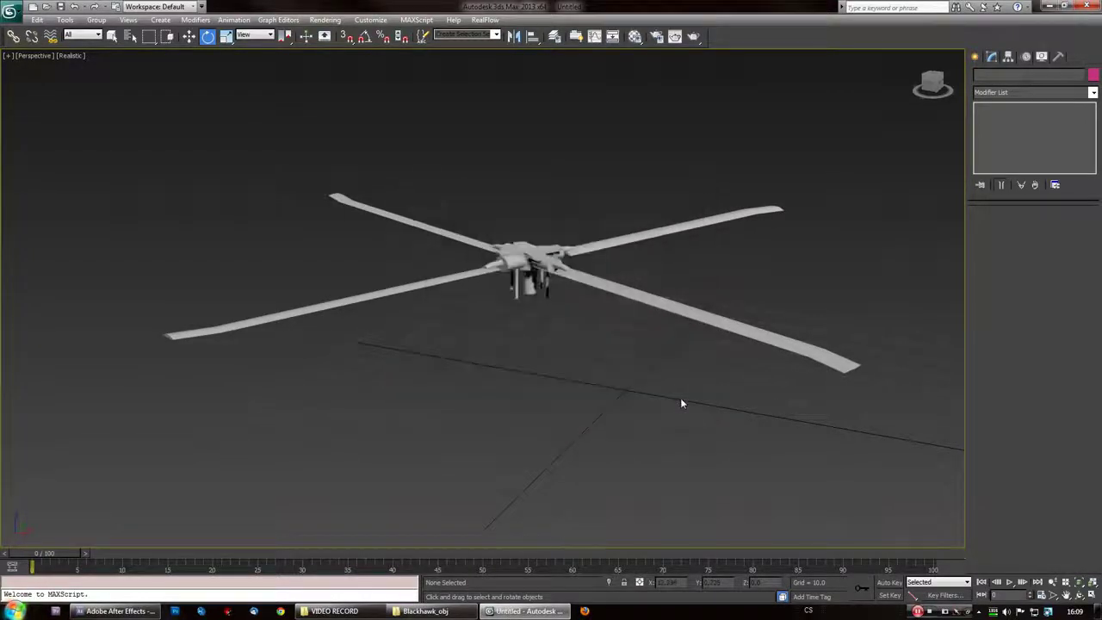
Unhide all objects in the scene and look over the complete helicopter with its rotor
{"action": "right_click", "coordinate": [426, 125]}
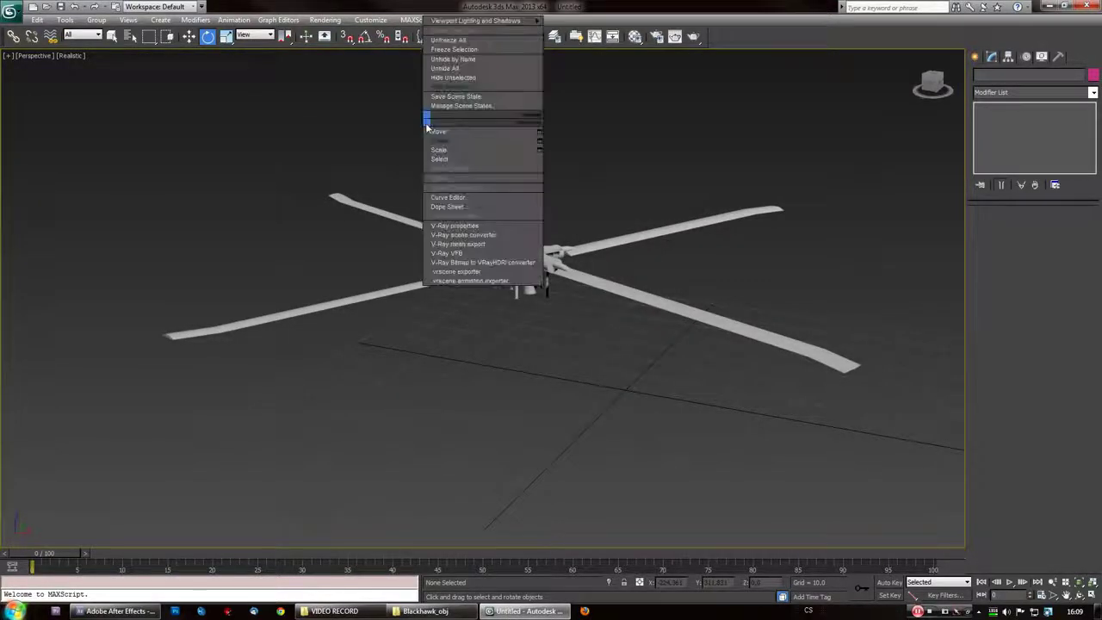
{"action": "left_click", "coordinate": [467, 78]}
{"action": "middle_click_drag", "start_coordinate": [523, 293], "coordinate": [489, 281], "text": "alt"}
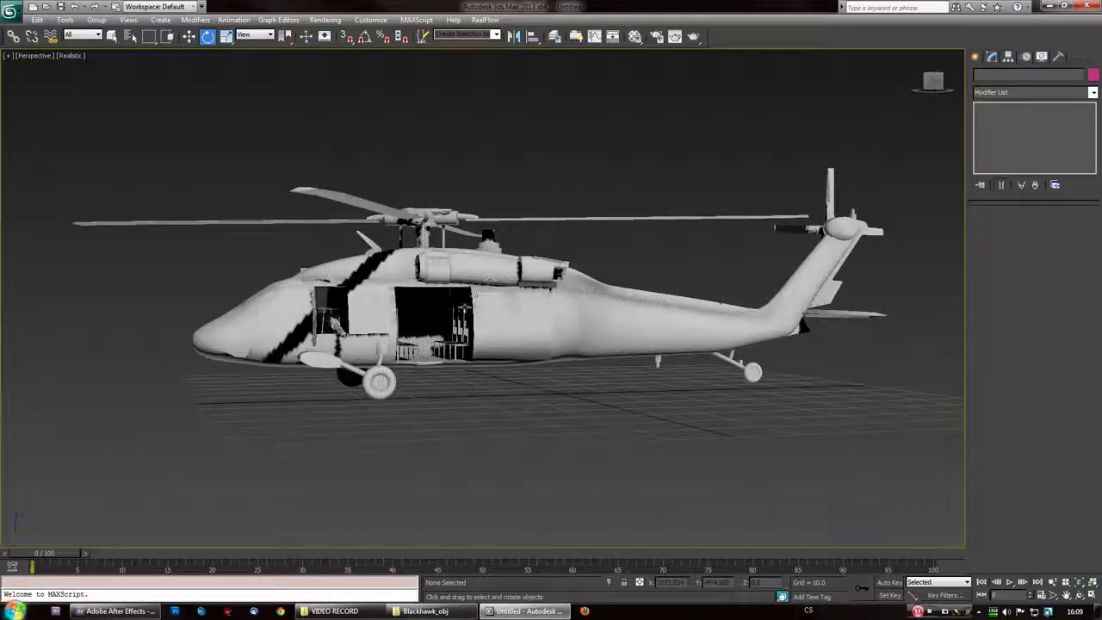
{"action": "middle_click_drag", "start_coordinate": [398, 353], "coordinate": [432, 371], "text": "alt"}
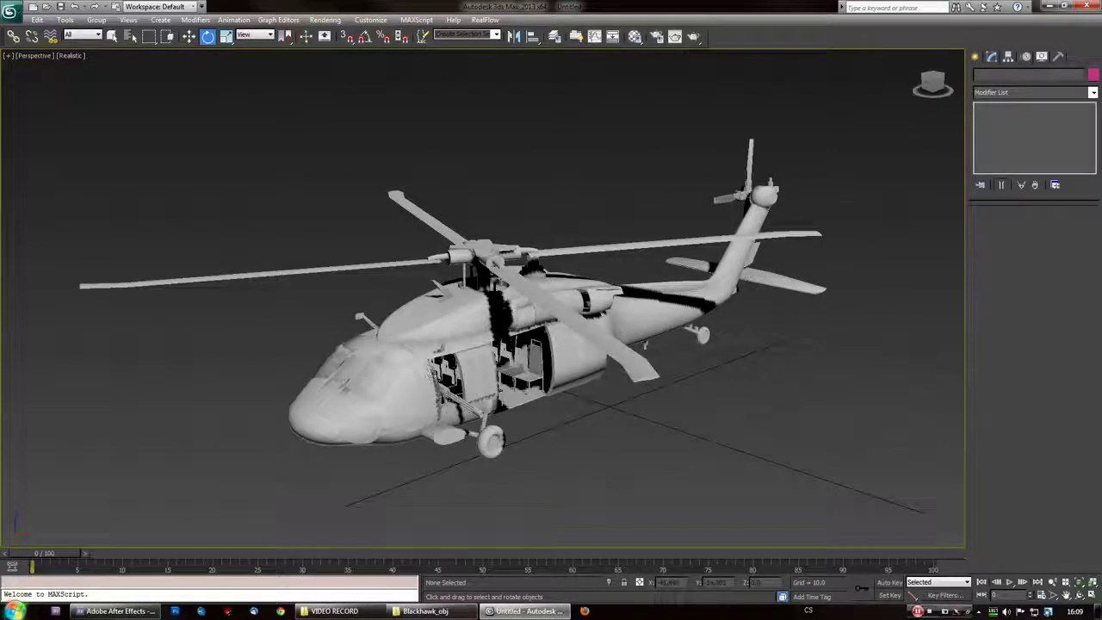
{"action": "scroll", "coordinate": [543, 281], "scroll_direction": "up", "scroll_amount": 3}
{"action": "scroll", "coordinate": [543, 284], "scroll_direction": "down", "scroll_amount": 4}
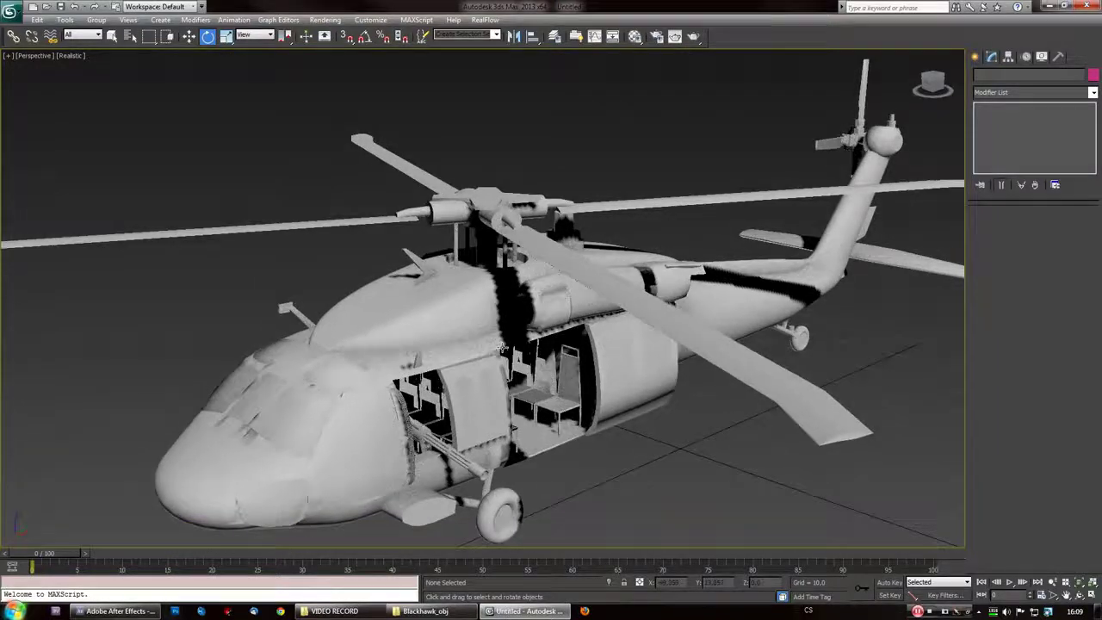
Switch to After Effects and apply an Element scene setup containing only the uh60 body without its main rotor
{"action": "left_click", "coordinate": [1051, 6]}
{"action": "left_click", "coordinate": [116, 610]}
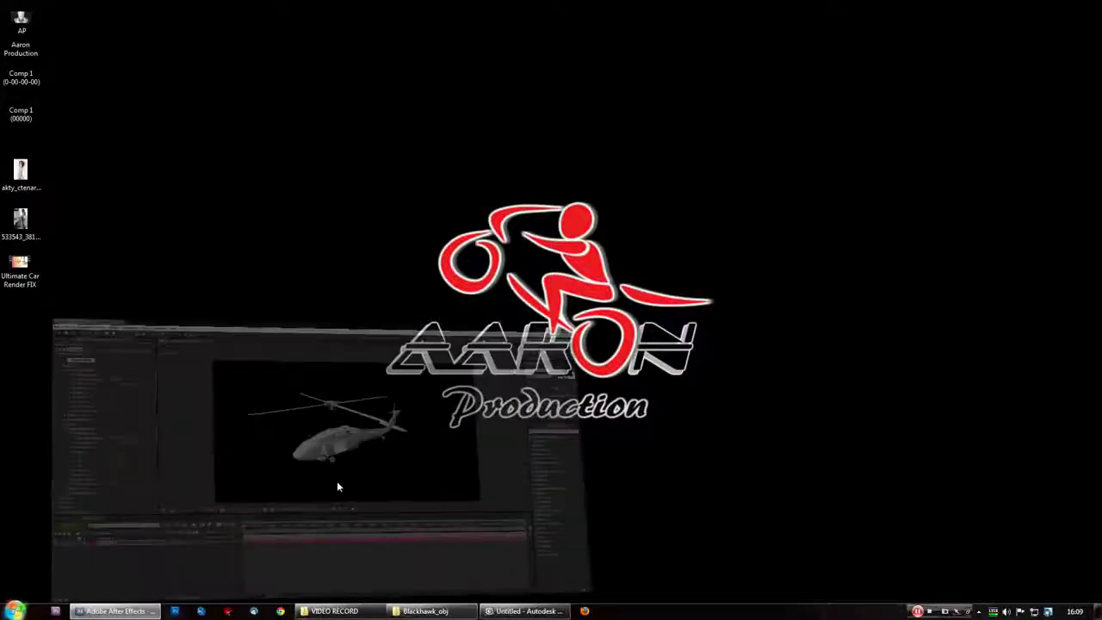
{"action": "scroll", "coordinate": [517, 348], "scroll_direction": "up", "scroll_amount": 3}
{"action": "scroll", "coordinate": [554, 352], "scroll_direction": "down", "scroll_amount": 3}
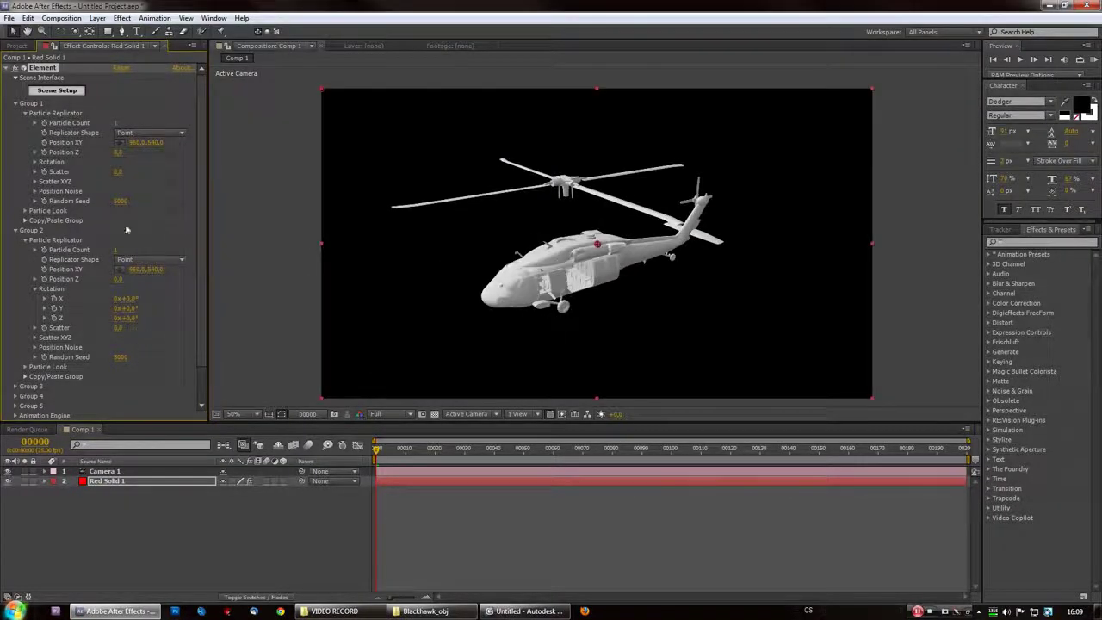
{"action": "left_click", "coordinate": [57, 91]}
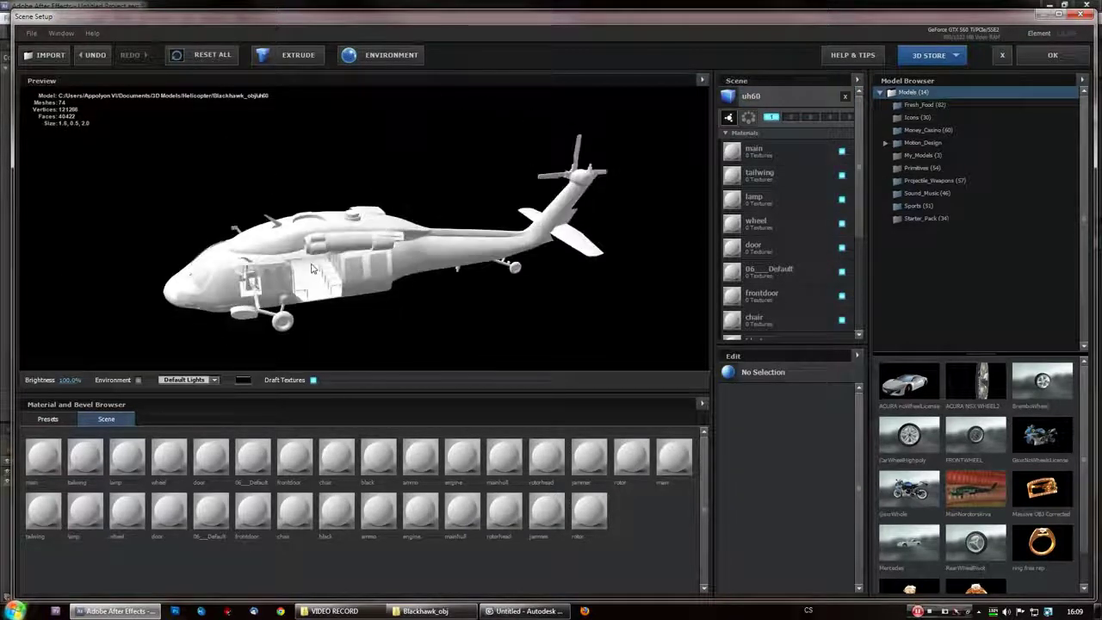
{"action": "left_click_drag", "start_coordinate": [858, 181], "coordinate": [860, 280]}
{"action": "mouse_move", "coordinate": [454, 276]}
{"action": "left_mouse_down"}
{"action": "mouse_move", "coordinate": [521, 277]}
{"action": "mouse_move", "coordinate": [461, 268]}
{"action": "left_mouse_up"}
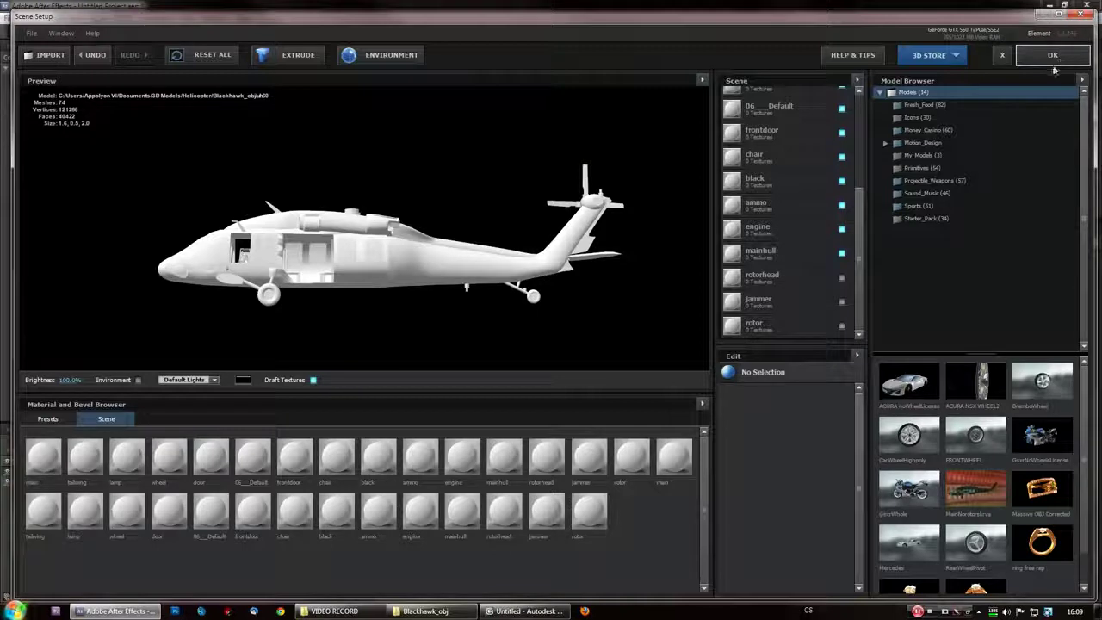
{"action": "left_click", "coordinate": [1054, 55]}
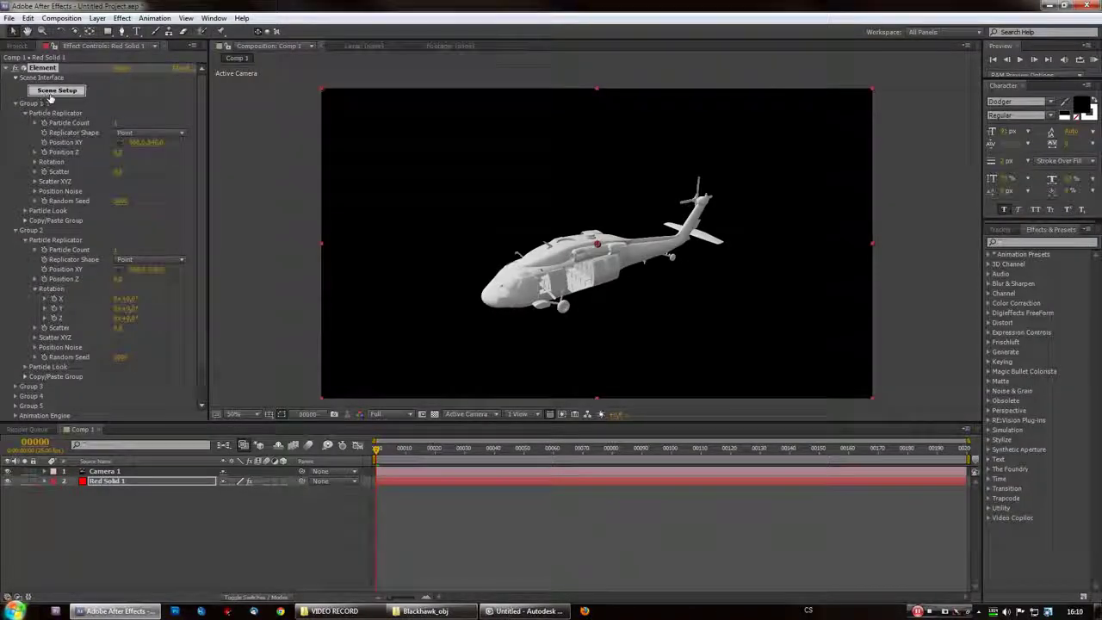
Import Rotor.obj from the Tutorial folder inside Helicopter into the Element scene
{"action": "left_click", "coordinate": [52, 92]}
{"action": "left_click", "coordinate": [52, 55]}
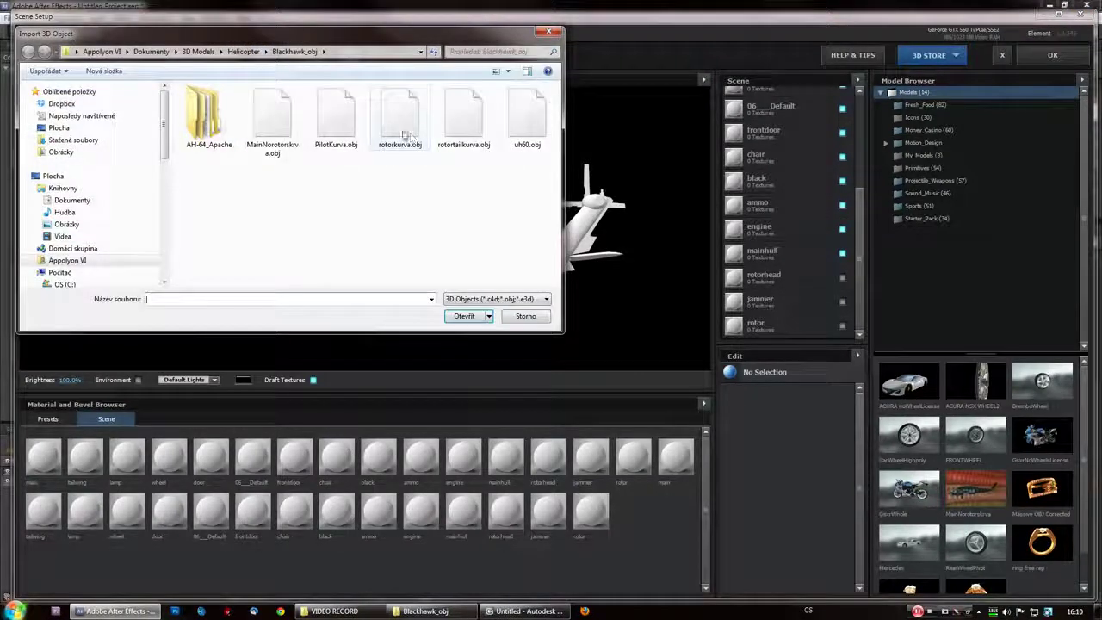
{"action": "double_click", "coordinate": [226, 113]}
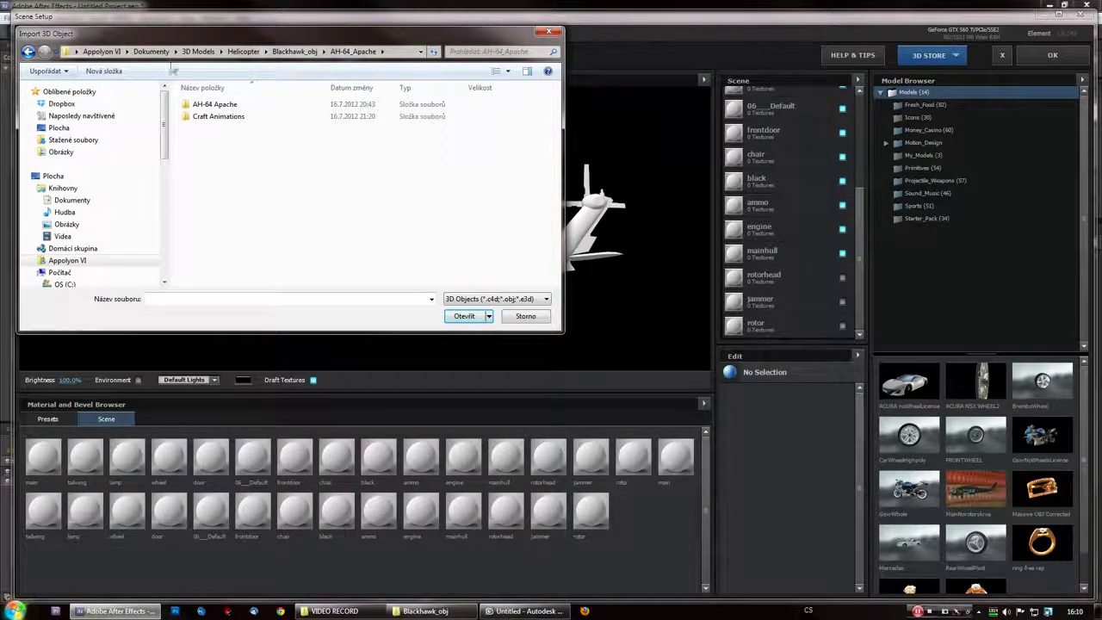
{"action": "left_click", "coordinate": [245, 51]}
{"action": "double_click", "coordinate": [224, 106]}
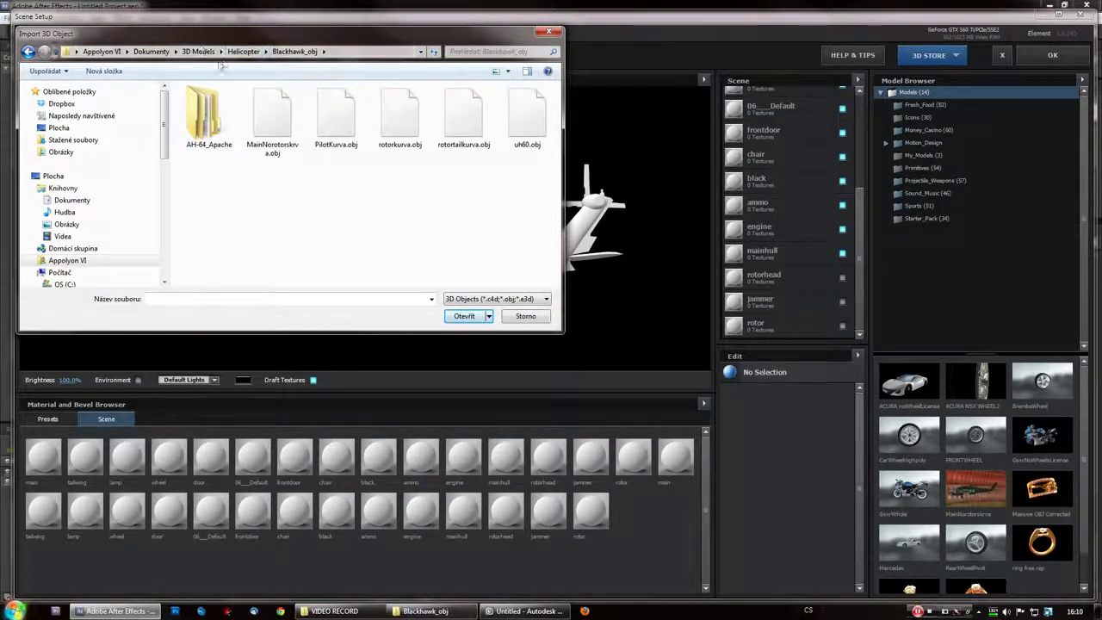
{"action": "left_click", "coordinate": [244, 52]}
{"action": "double_click", "coordinate": [206, 118]}
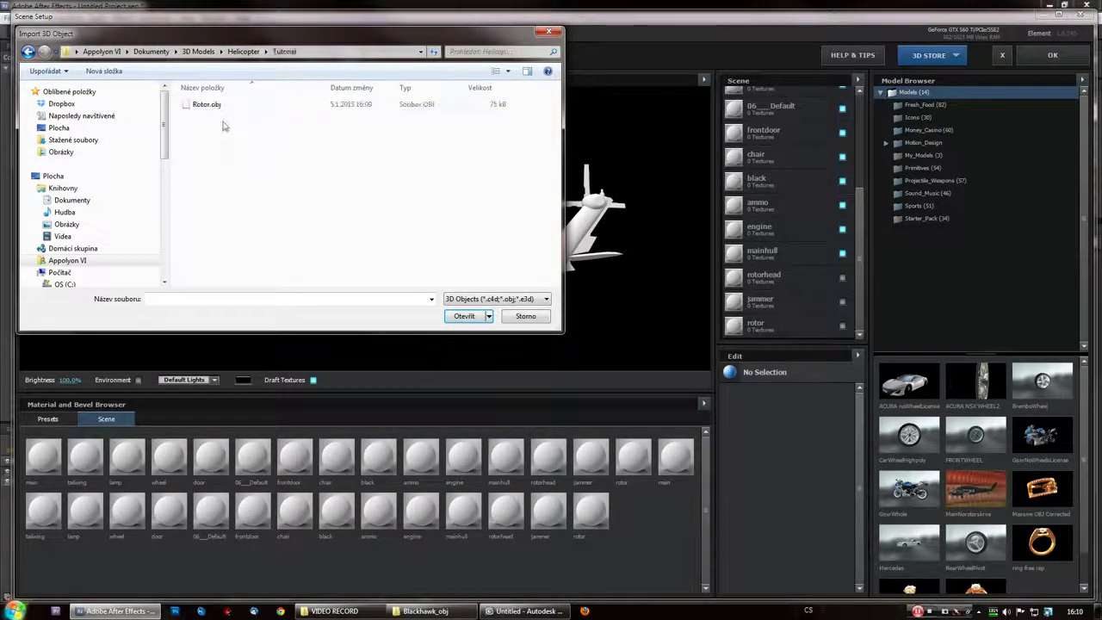
{"action": "left_click", "coordinate": [222, 105]}
{"action": "left_click", "coordinate": [465, 318]}
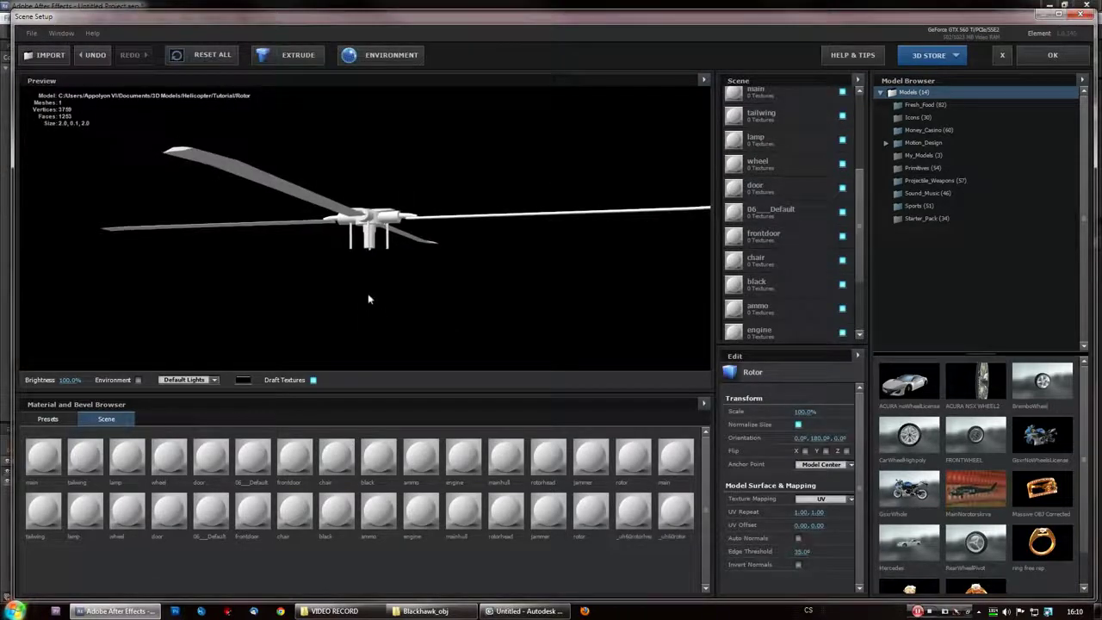
Assign the Rotor model to group 2, inspect its geometry and materials, and apply the scene setup
{"action": "left_click_drag", "start_coordinate": [858, 236], "coordinate": [861, 126]}
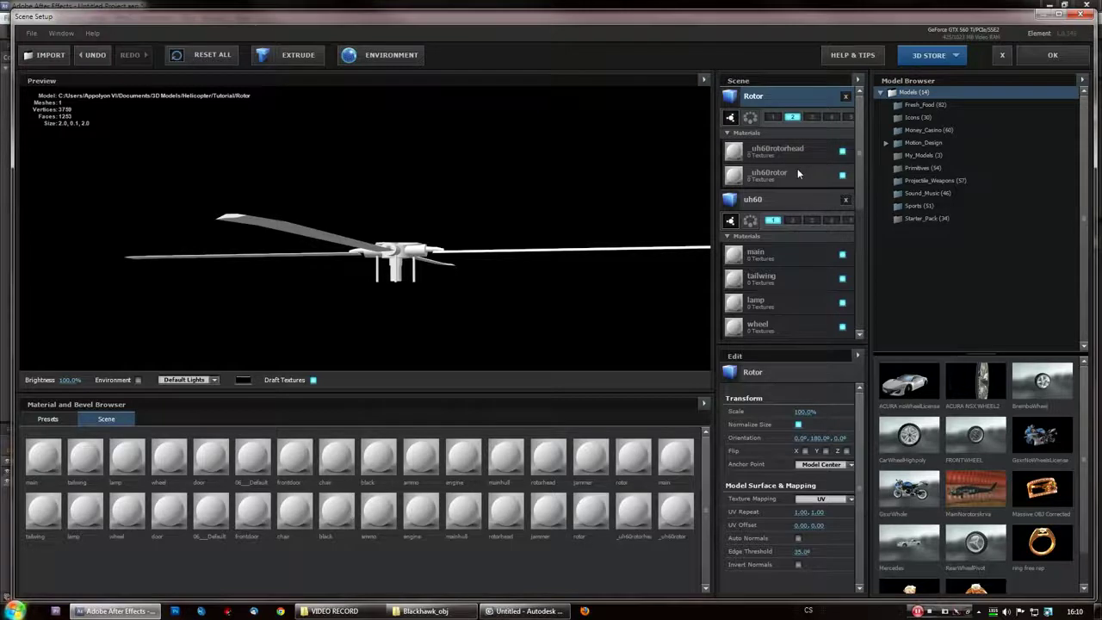
{"action": "left_click_drag", "start_coordinate": [380, 277], "coordinate": [524, 293]}
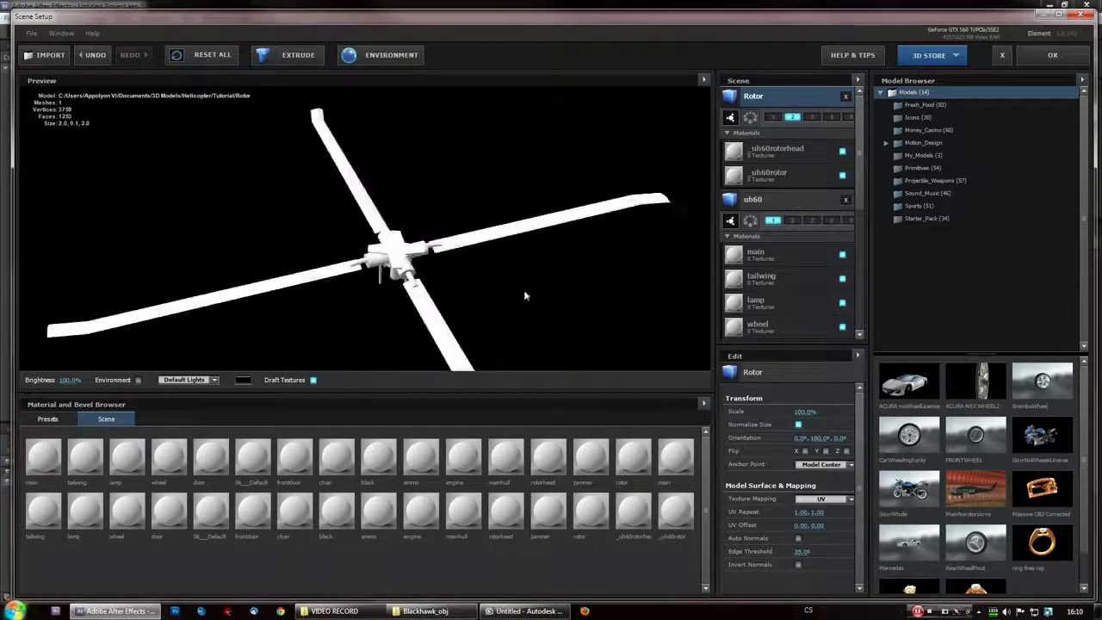
{"action": "left_click", "coordinate": [775, 172]}
{"action": "left_click", "coordinate": [776, 151]}
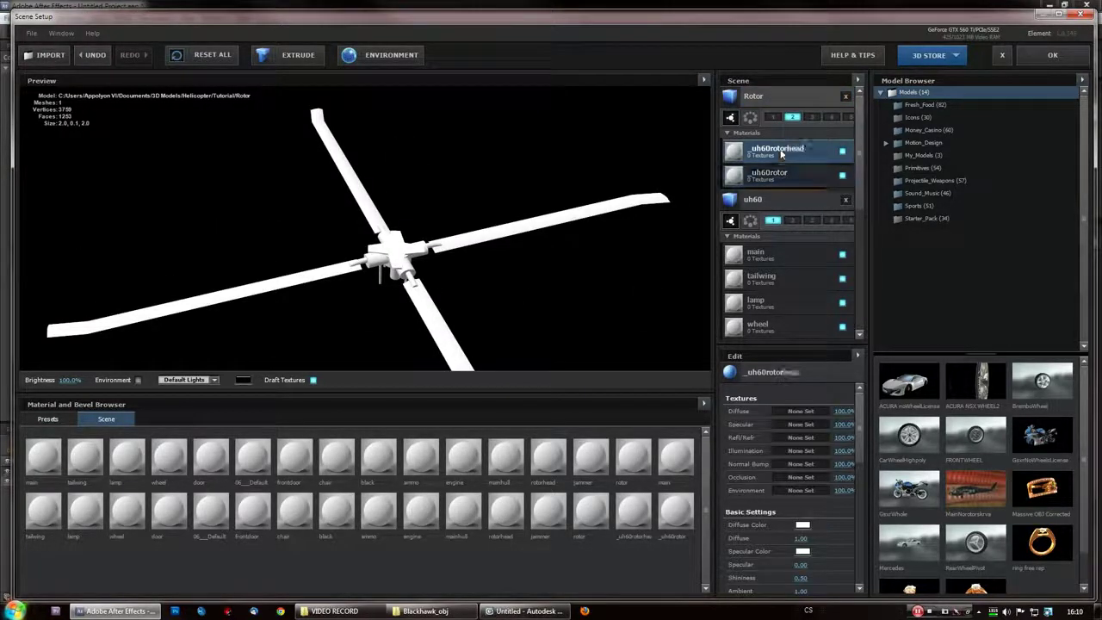
{"action": "left_click_drag", "start_coordinate": [318, 322], "coordinate": [487, 268]}
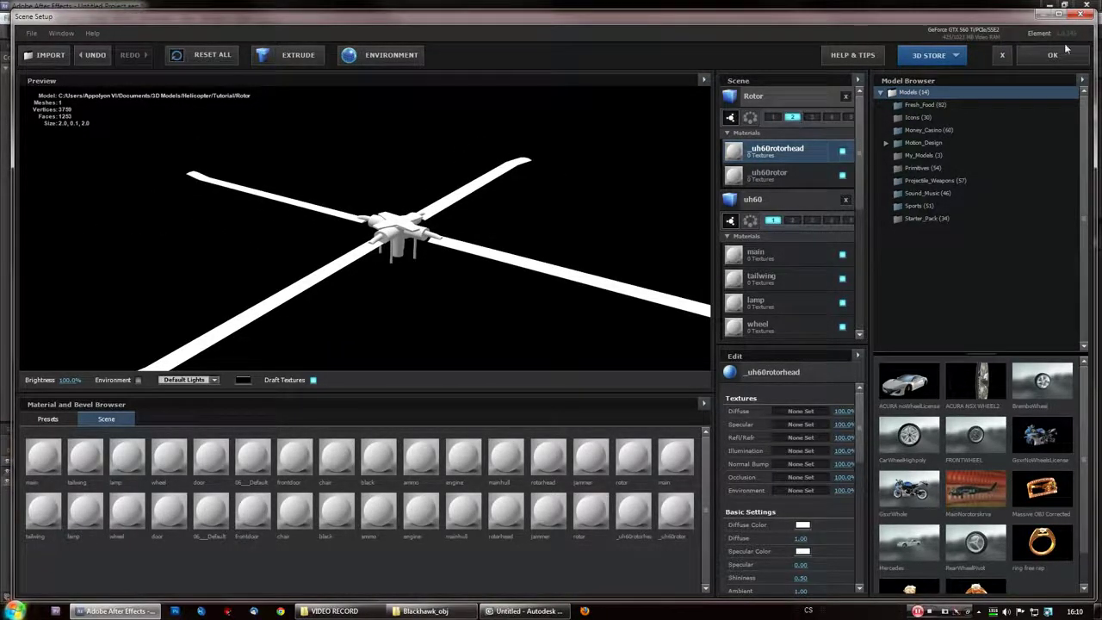
{"action": "left_click", "coordinate": [1071, 55]}
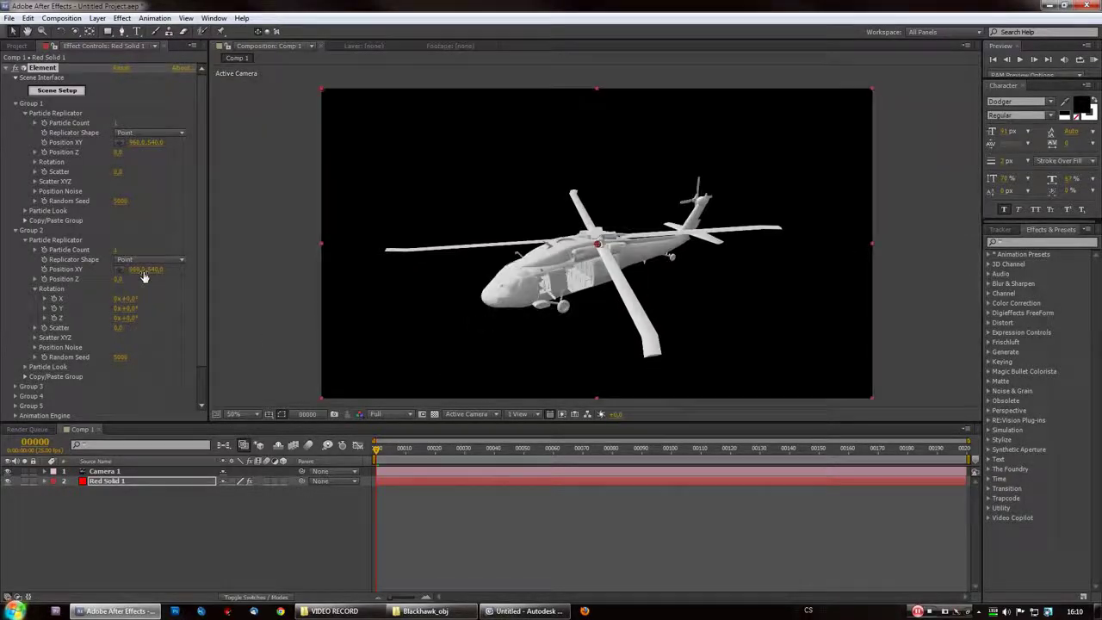
Place the Group 2 rotor on top of the fuselage with Position XY 959, 525 and Position Z -40
{"action": "key", "text": "c"}
{"action": "left_click_drag", "start_coordinate": [598, 294], "coordinate": [693, 343]}
{"action": "left_click_drag", "start_coordinate": [490, 310], "coordinate": [442, 278]}
{"action": "scroll", "coordinate": [448, 276], "scroll_direction": "up", "scroll_amount": 2}
{"action": "scroll", "coordinate": [459, 270], "scroll_direction": "down", "scroll_amount": 1}
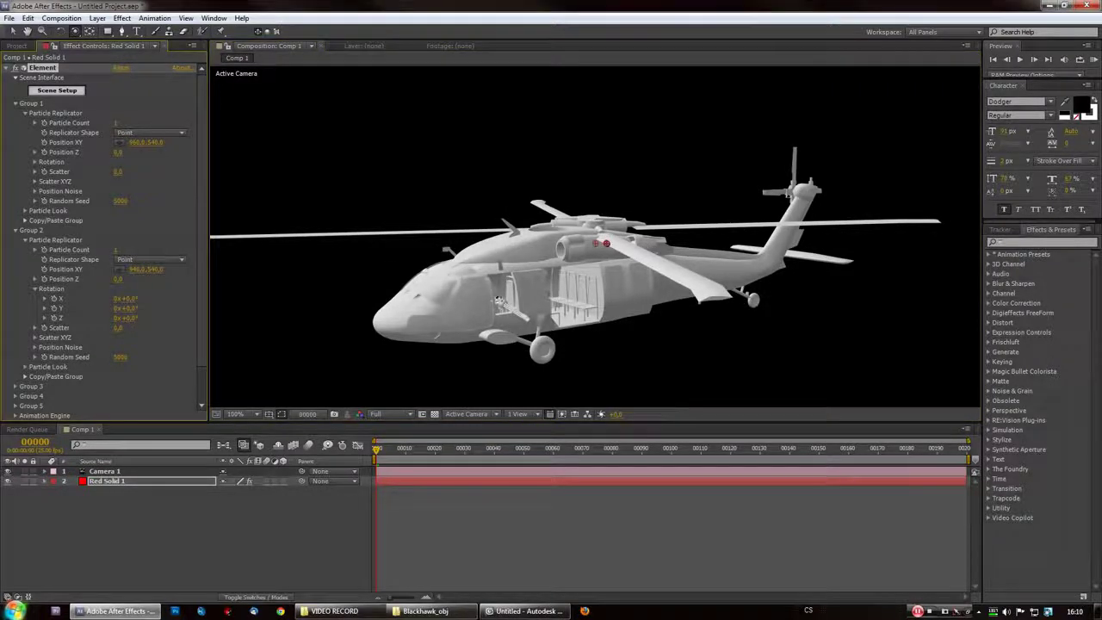
{"action": "left_click_drag", "start_coordinate": [498, 300], "coordinate": [534, 379]}
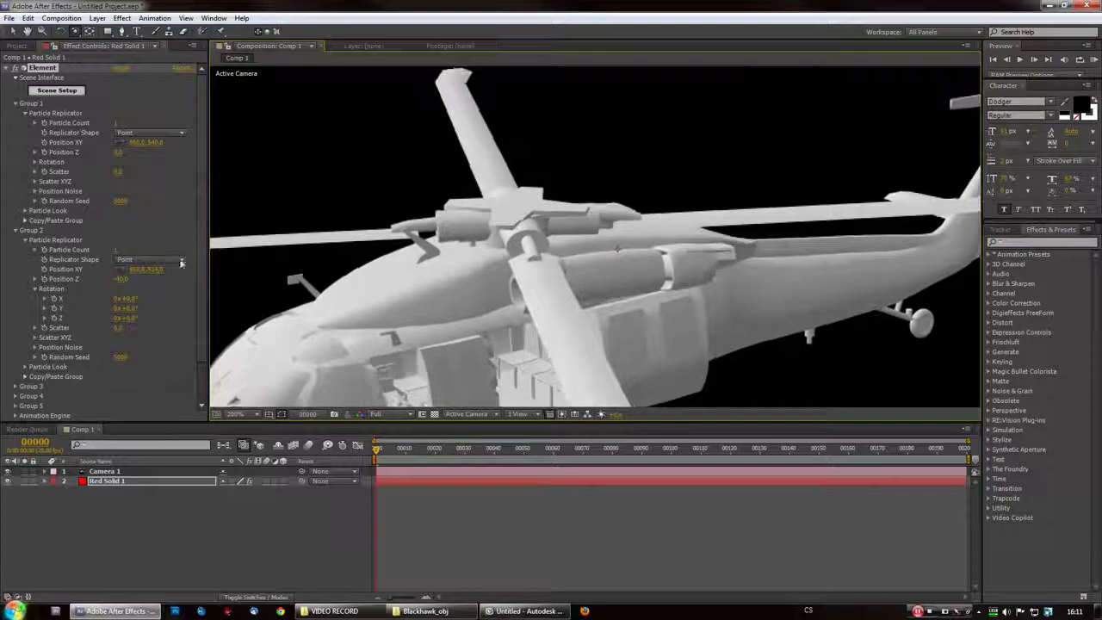
{"action": "left_click_drag", "start_coordinate": [152, 269], "coordinate": [147, 269]}
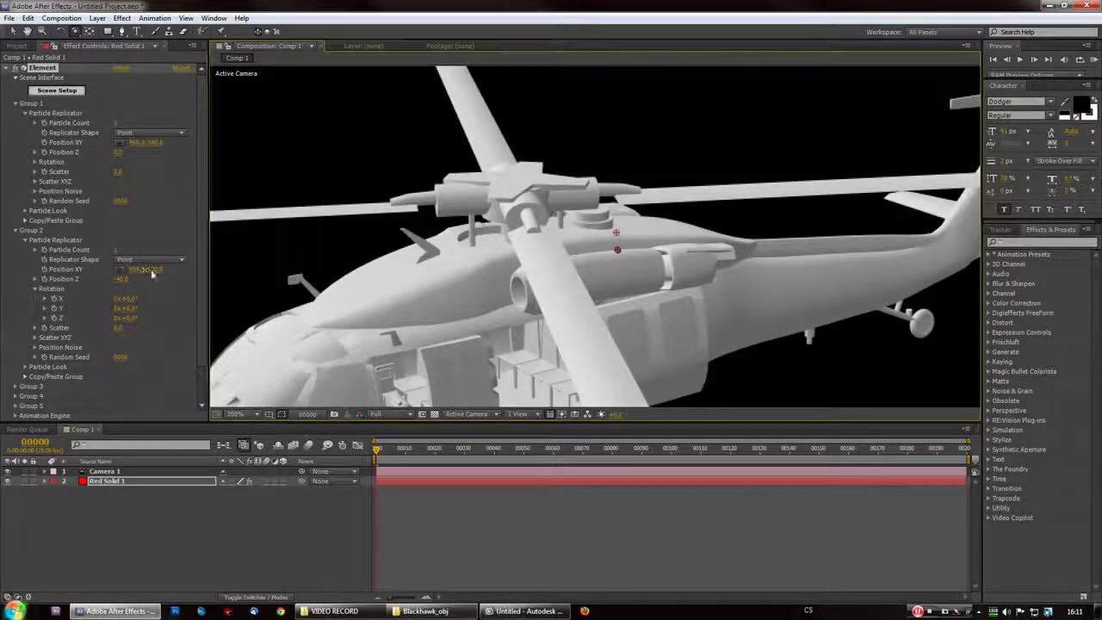
Fine-tune the rotor's placement along the fuselage by setting Group 2's Position Z to -43
{"action": "left_click_drag", "start_coordinate": [443, 299], "coordinate": [287, 231]}
{"action": "left_click_drag", "start_coordinate": [120, 279], "coordinate": [121, 283]}
{"action": "left_click_drag", "start_coordinate": [564, 291], "coordinate": [197, 315]}
{"action": "left_click", "coordinate": [121, 279]}
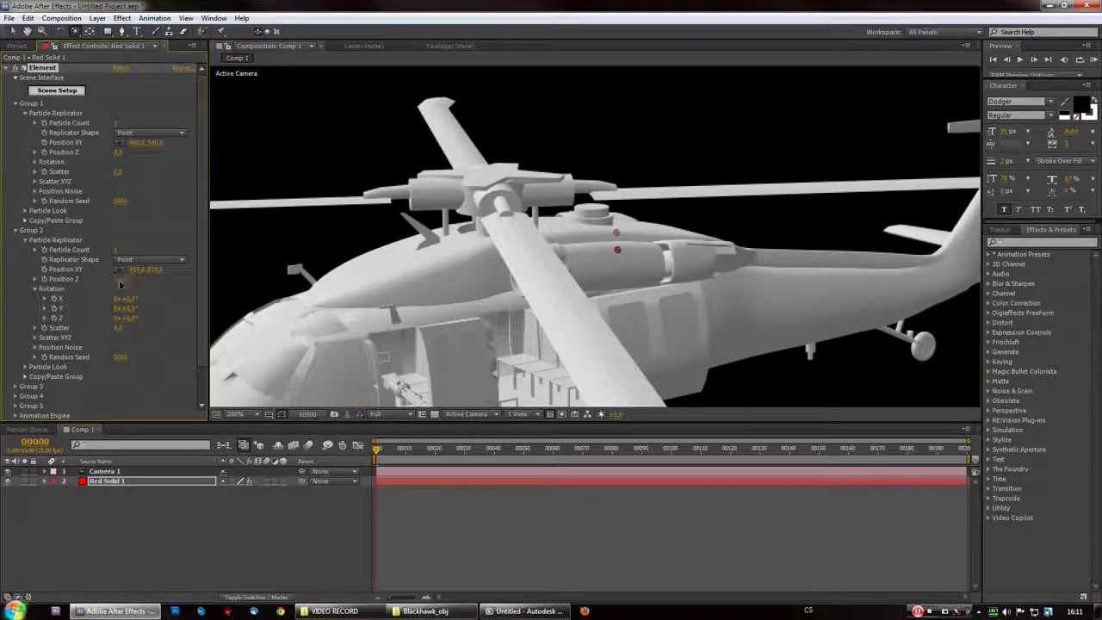
{"action": "type", "text": "-30"}
{"action": "key", "text": "Return"}
Scale the rotor to fit the helicopter by setting Group 2's Particle Look Size to about 7.70
{"action": "left_click_drag", "start_coordinate": [201, 269], "coordinate": [200, 291]}
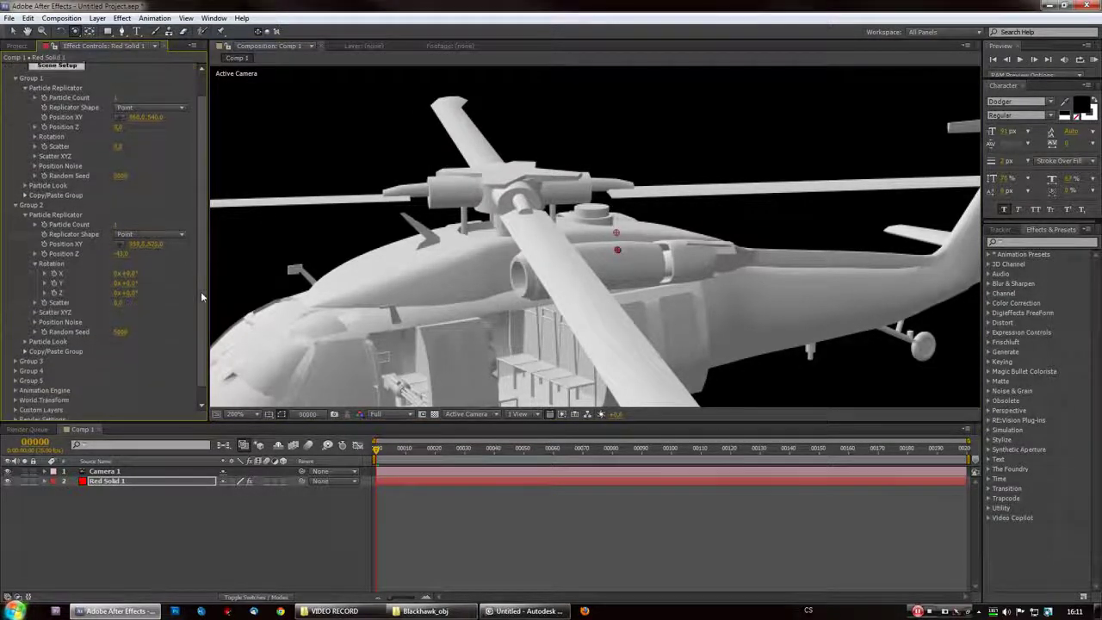
{"action": "left_click", "coordinate": [25, 343]}
{"action": "scroll", "coordinate": [112, 349], "scroll_direction": "down", "scroll_amount": 1}
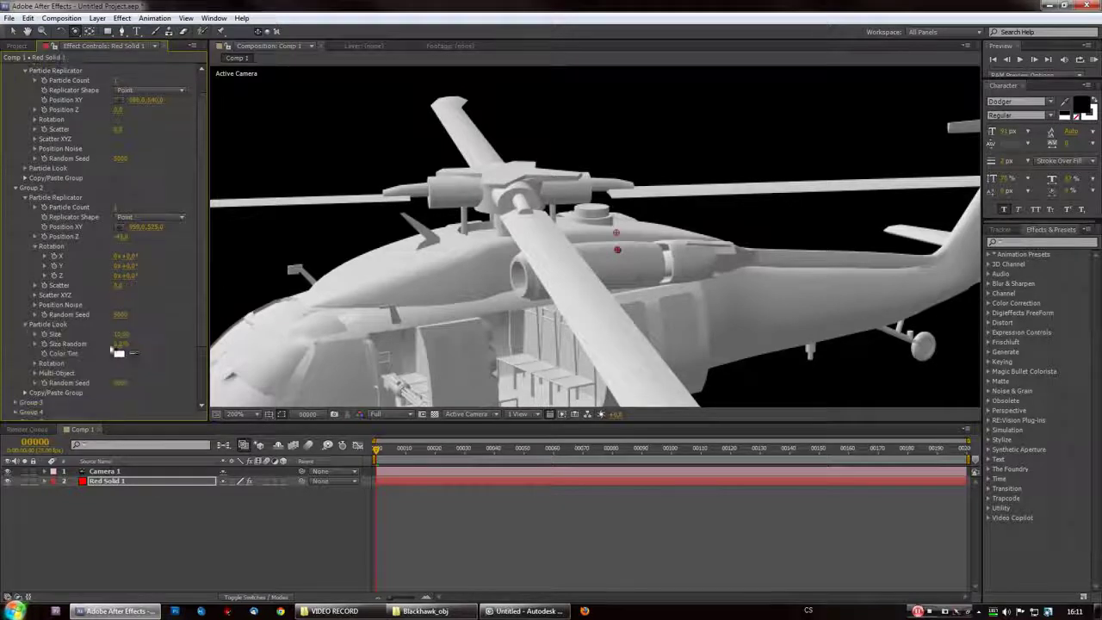
{"action": "left_click_drag", "start_coordinate": [124, 334], "coordinate": [41, 354]}
{"action": "left_click_drag", "start_coordinate": [458, 279], "coordinate": [370, 234]}
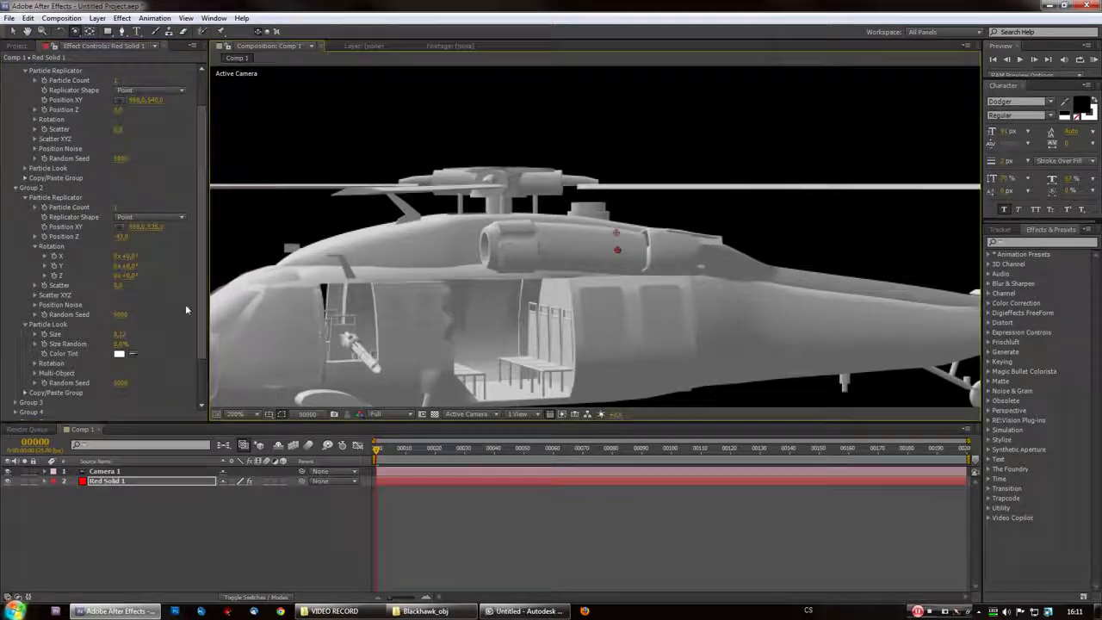
{"action": "left_click_drag", "start_coordinate": [119, 335], "coordinate": [97, 337]}
Set Group 2's Position Z to -50 and check the rotor's fit from several camera angles
{"action": "left_click_drag", "start_coordinate": [119, 236], "coordinate": [117, 237]}
{"action": "left_click_drag", "start_coordinate": [425, 248], "coordinate": [665, 379]}
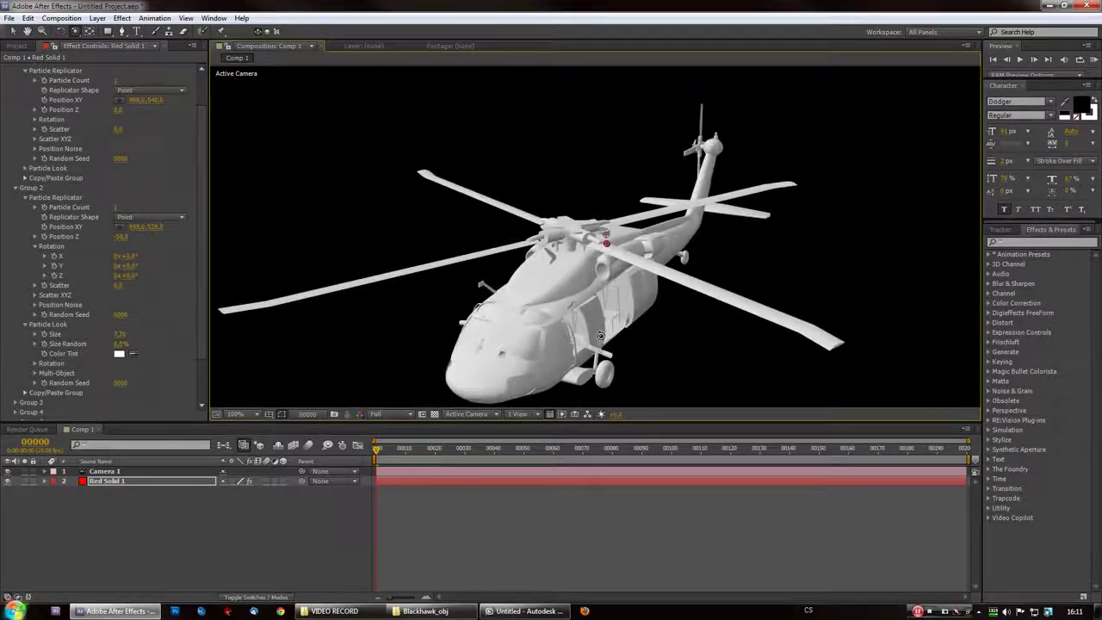
{"action": "left_click_drag", "start_coordinate": [600, 336], "coordinate": [546, 288]}
{"action": "scroll", "coordinate": [525, 295], "scroll_direction": "down", "scroll_amount": 1}
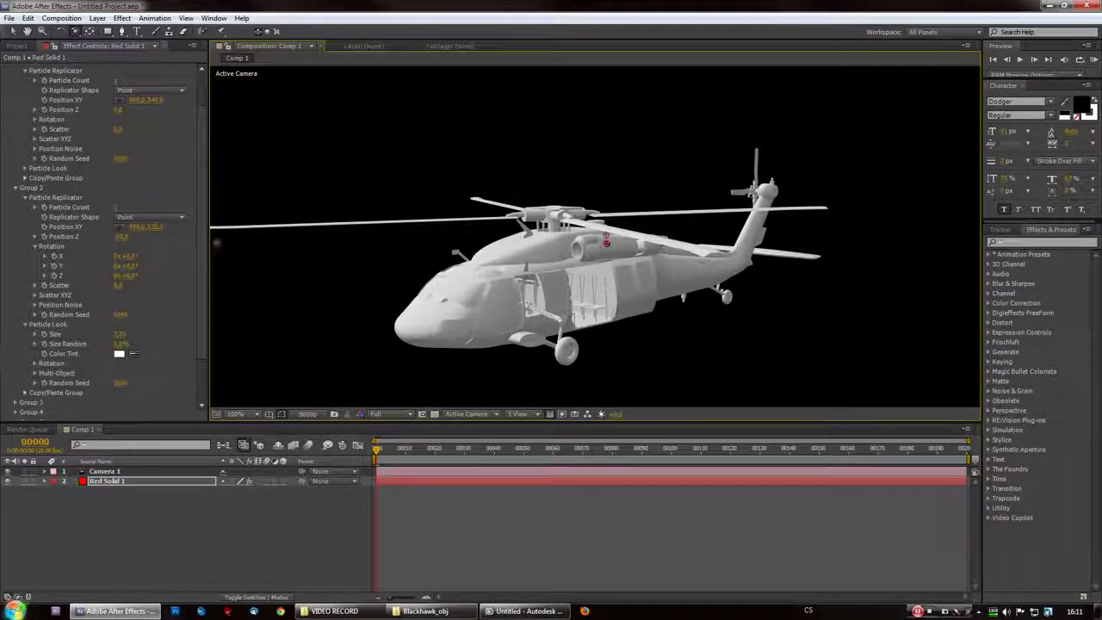
{"action": "left_click_drag", "start_coordinate": [434, 298], "coordinate": [445, 302]}
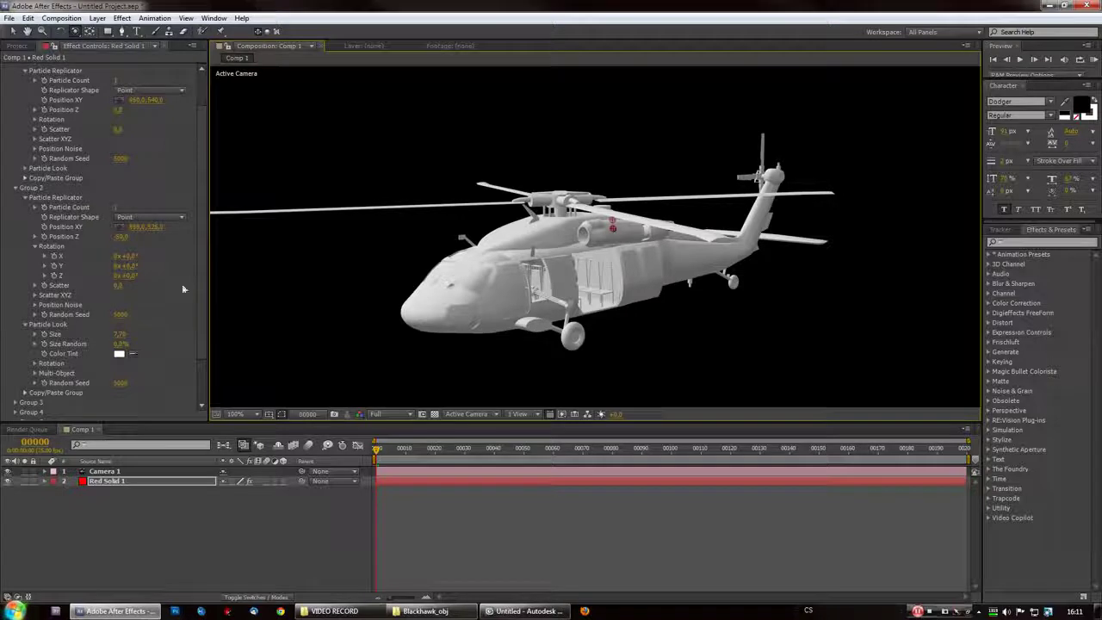
Add the expression time*450 to Group 2's Y rotation and preview the spinning rotor
{"action": "scroll", "coordinate": [197, 289], "scroll_direction": "down", "scroll_amount": 1}
{"action": "left_click", "coordinate": [55, 257], "text": "alt"}
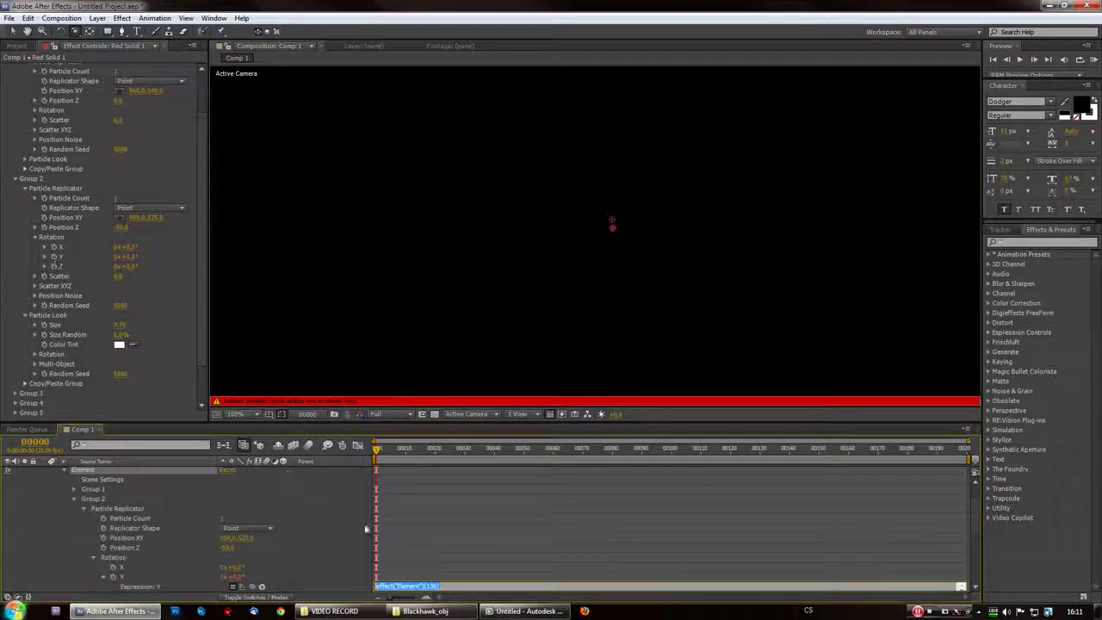
{"action": "type", "text": "time*450"}
{"action": "left_click_drag", "start_coordinate": [397, 462], "coordinate": [436, 456]}
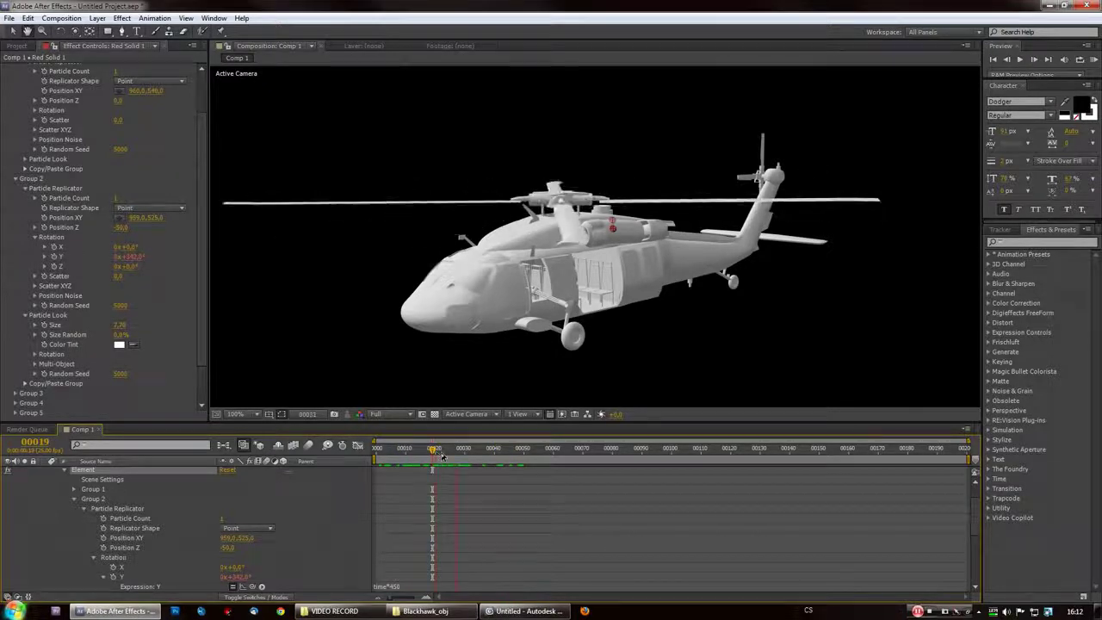
{"action": "key", "text": "space"}
{"action": "key", "text": "space"}
Move the whole helicopter with World Transform Position XY -12, -59 and Position Z 90, and turn it about the Y axis
{"action": "left_click_drag", "start_coordinate": [580, 289], "coordinate": [579, 226]}
{"action": "scroll", "coordinate": [605, 295], "scroll_direction": "down", "scroll_amount": 1}
{"action": "scroll", "coordinate": [605, 295], "scroll_direction": "up", "scroll_amount": 1}
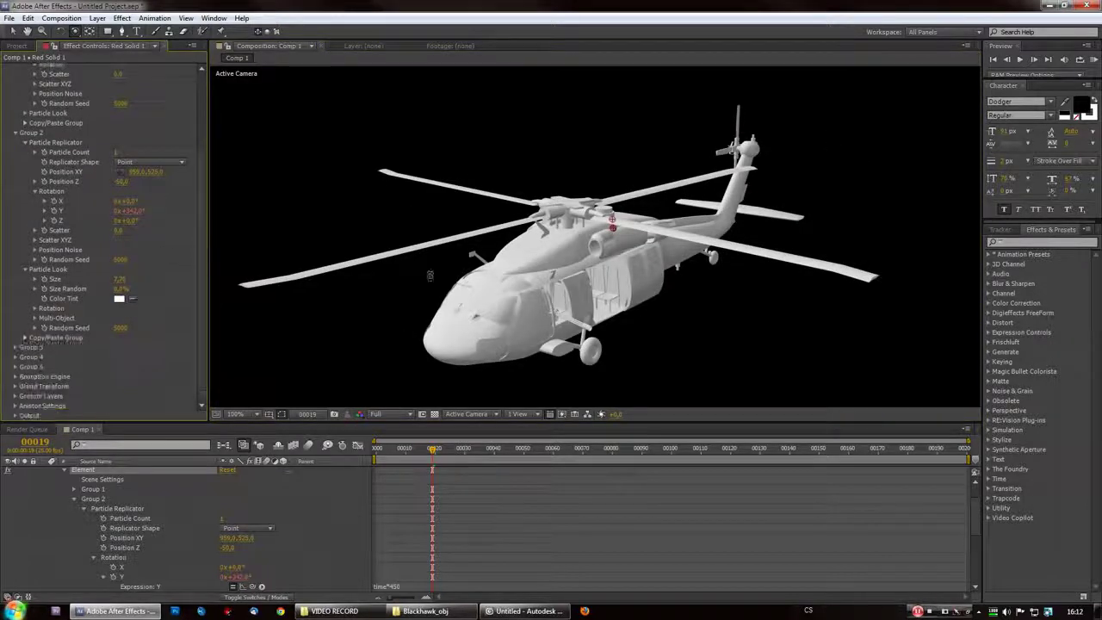
{"action": "left_click", "coordinate": [14, 386]}
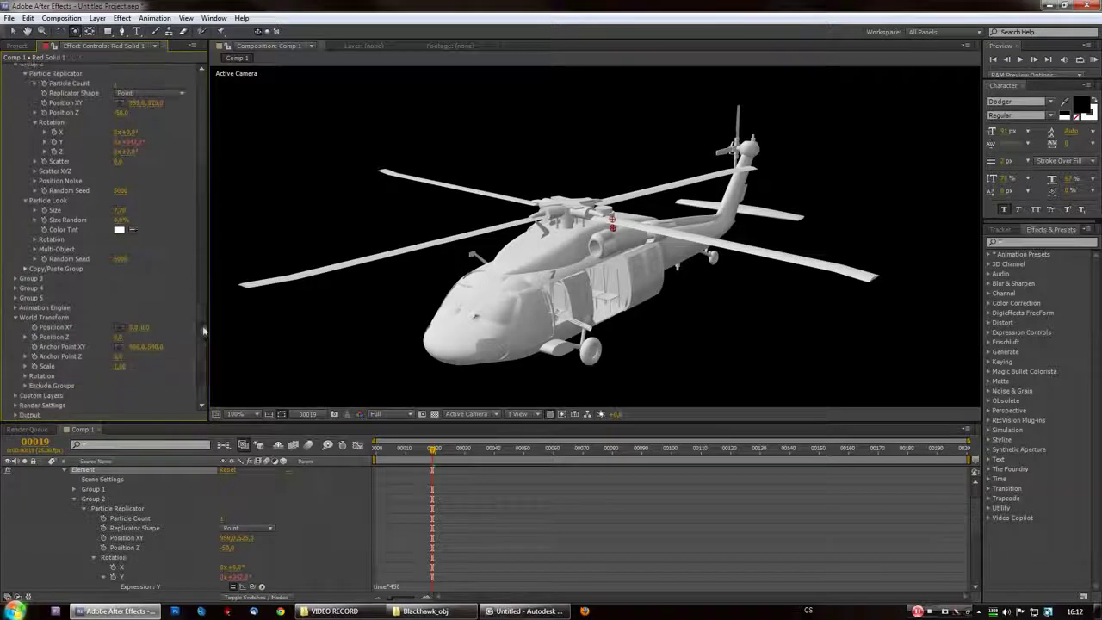
{"action": "left_click_drag", "start_coordinate": [143, 329], "coordinate": [125, 353]}
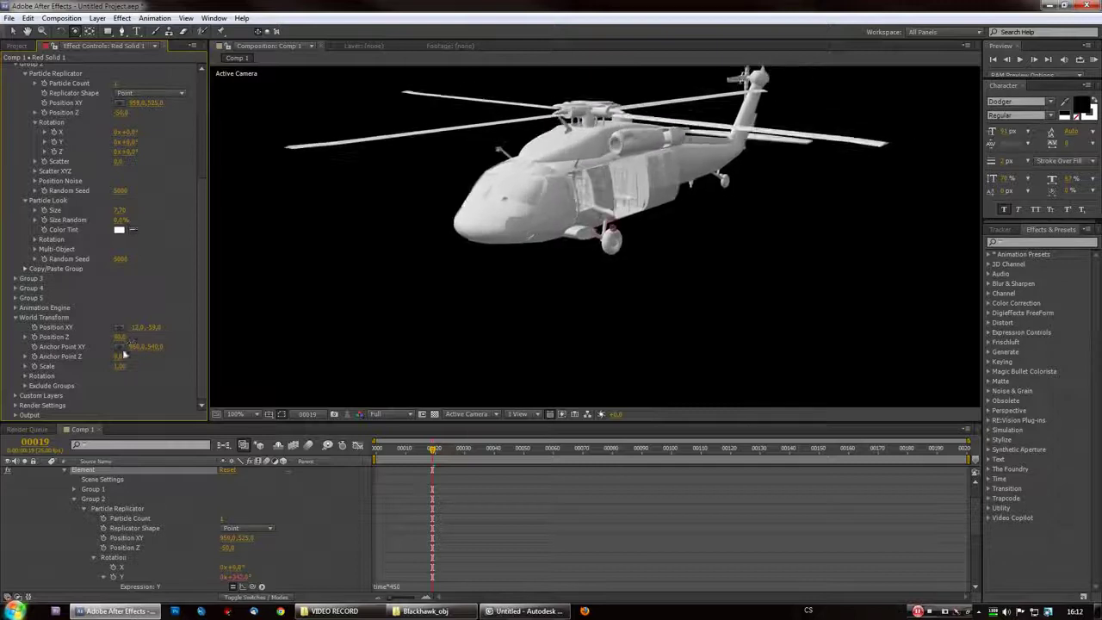
{"action": "left_click", "coordinate": [25, 376]}
{"action": "left_click_drag", "start_coordinate": [128, 395], "coordinate": [349, 394]}
{"action": "left_click_drag", "start_coordinate": [433, 457], "coordinate": [457, 466]}
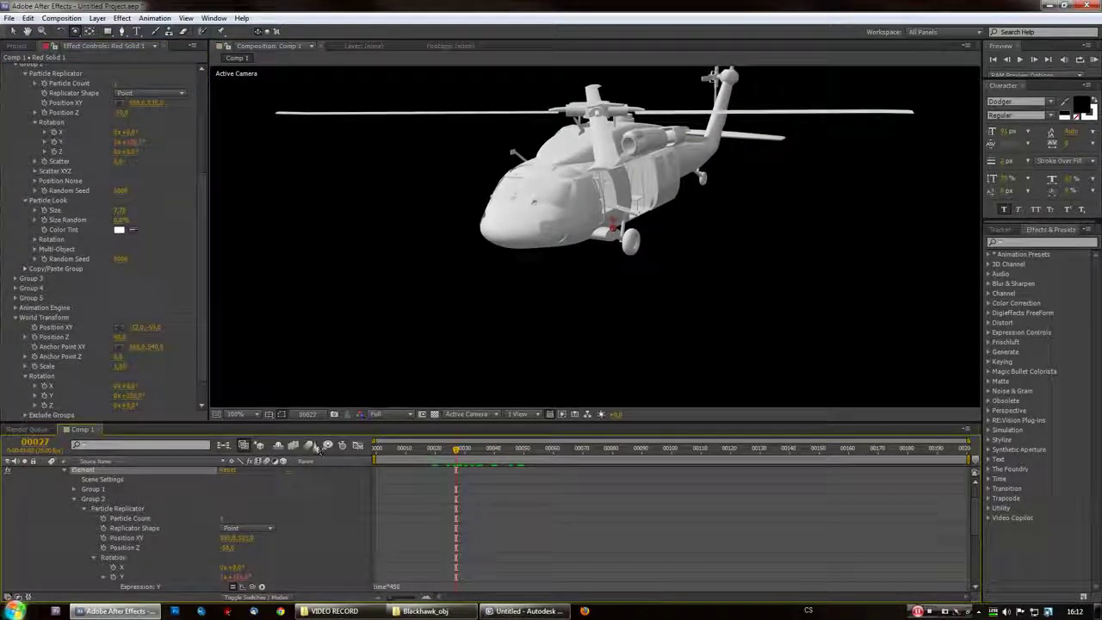
Enable motion blur for the Red Solid 1 layer and the composition, and preview the spinning rotor from different angles
{"action": "scroll", "coordinate": [311, 530], "scroll_direction": "up", "scroll_amount": 1}
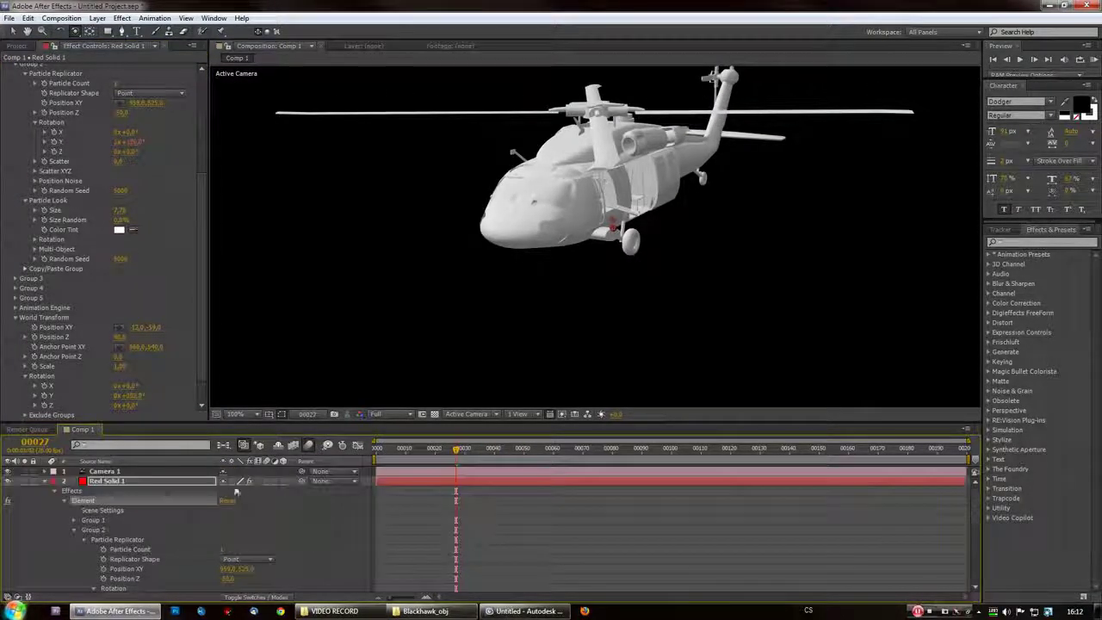
{"action": "key", "text": "space"}
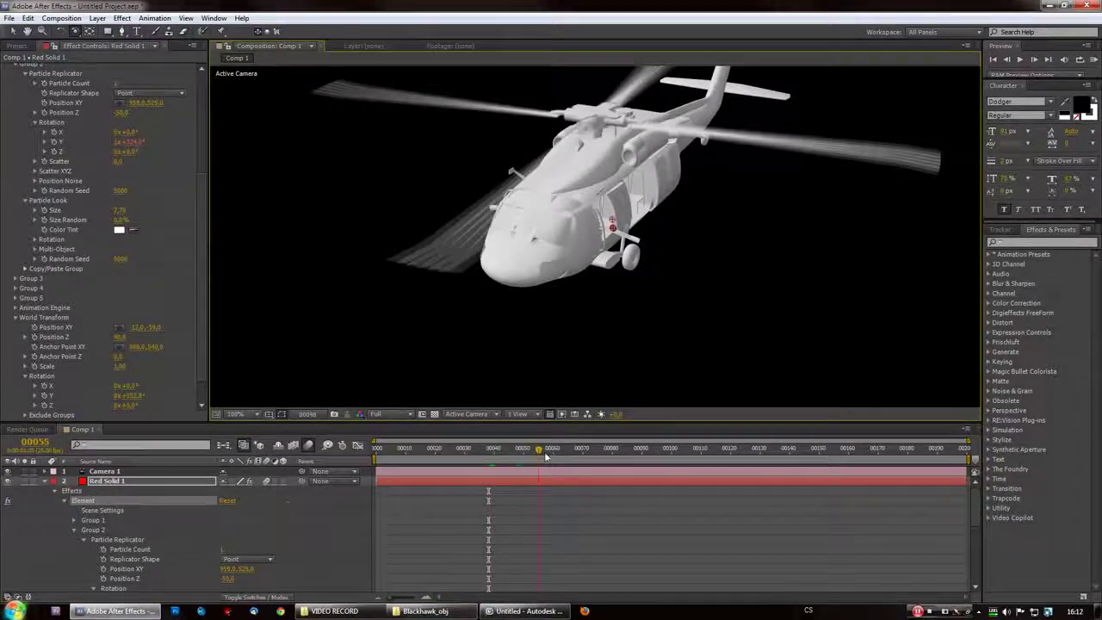
{"action": "left_click_drag", "start_coordinate": [550, 457], "coordinate": [482, 456]}
{"action": "left_click_drag", "start_coordinate": [652, 238], "coordinate": [695, 287]}
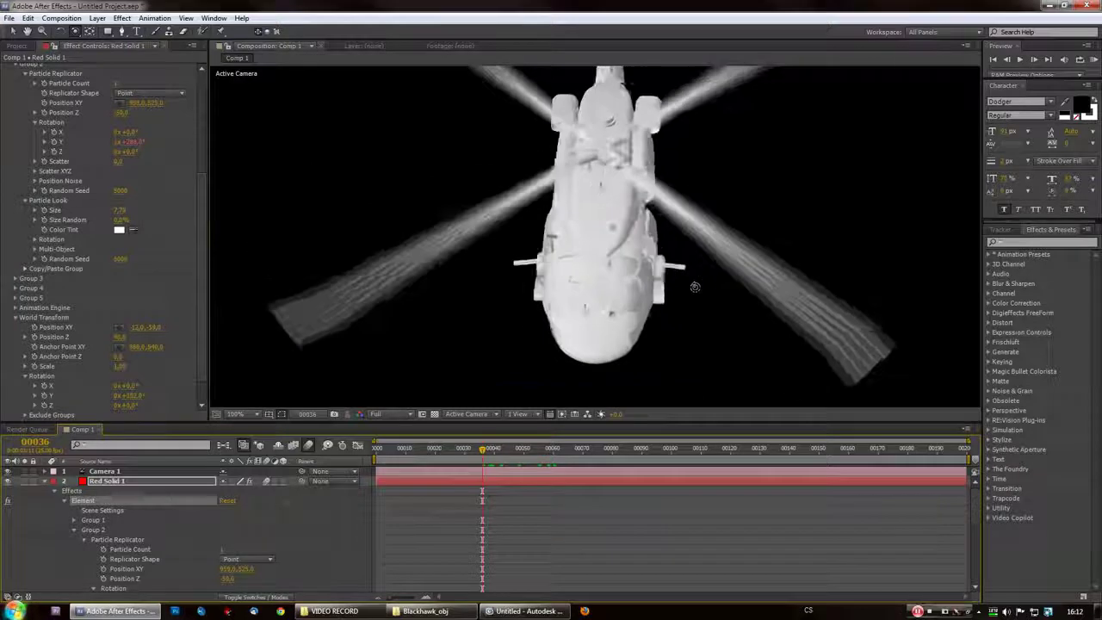
{"action": "scroll", "coordinate": [693, 289], "scroll_direction": "down", "scroll_amount": 2}
{"action": "left_click_drag", "start_coordinate": [591, 229], "coordinate": [576, 265]}
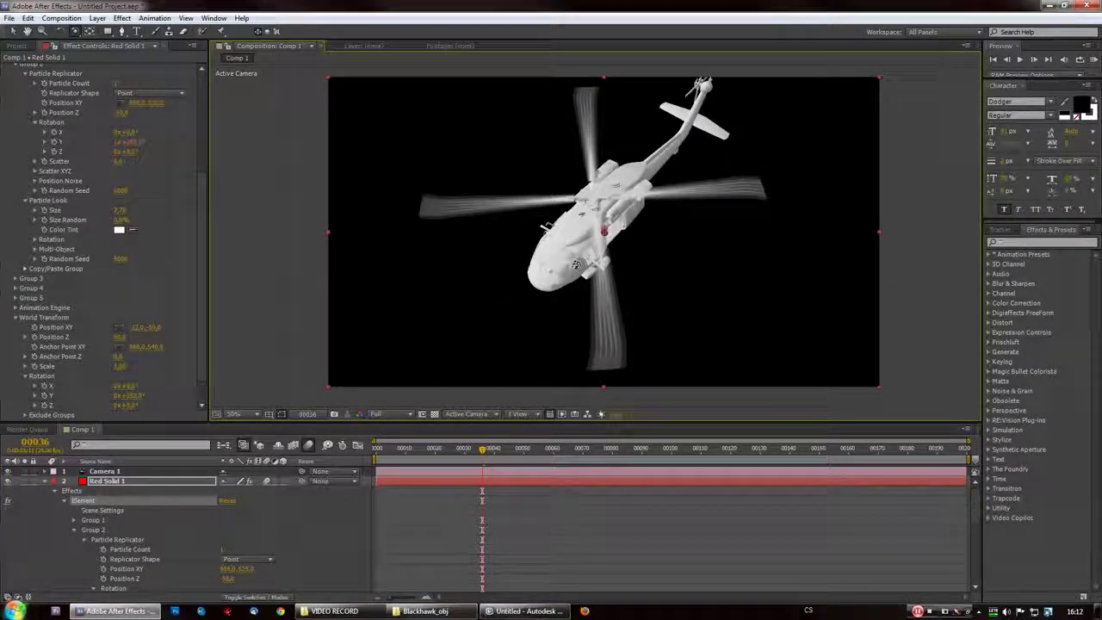